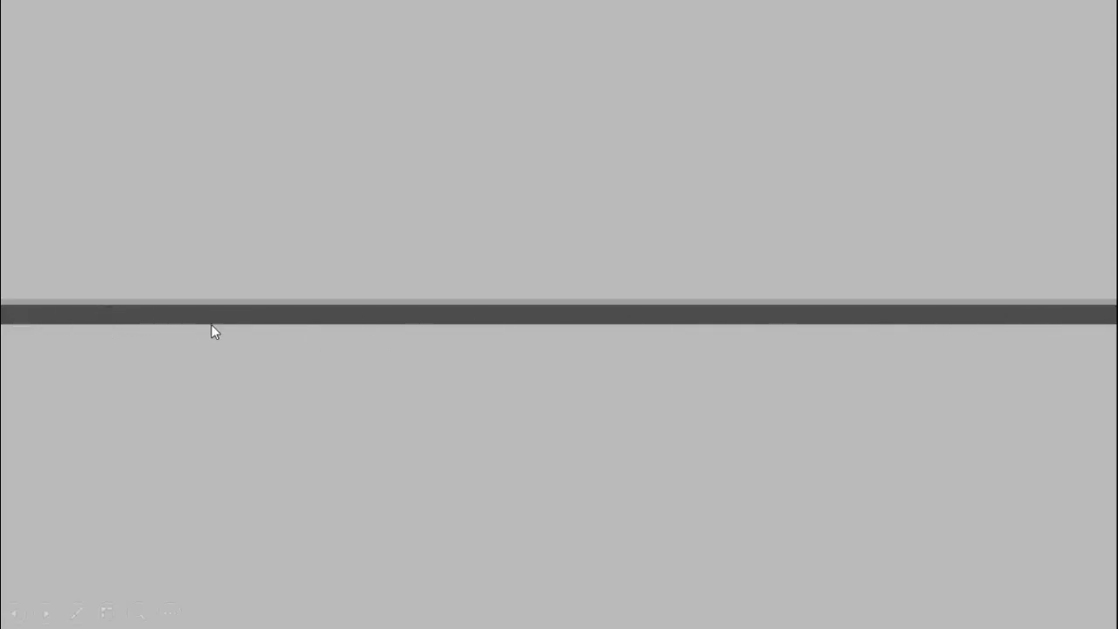
# Step through the timeline slide-show preview before returning to blank slide 3
pyautogui.click(1055, 411)
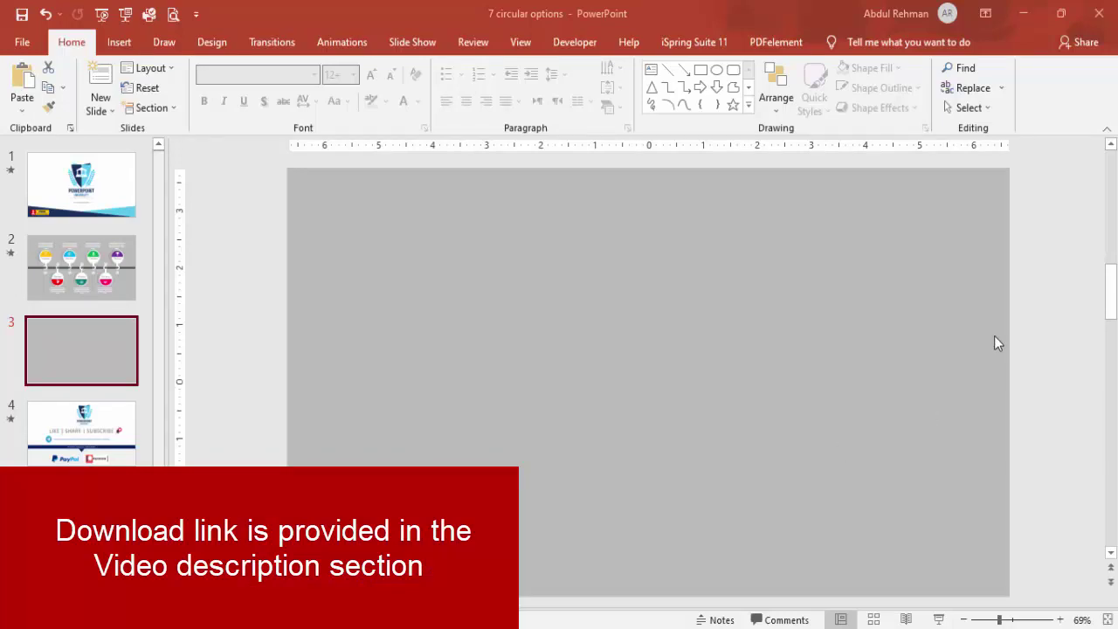
# Draw a thin rectangle bar spanning the full slide width
pyautogui.click(119, 44)
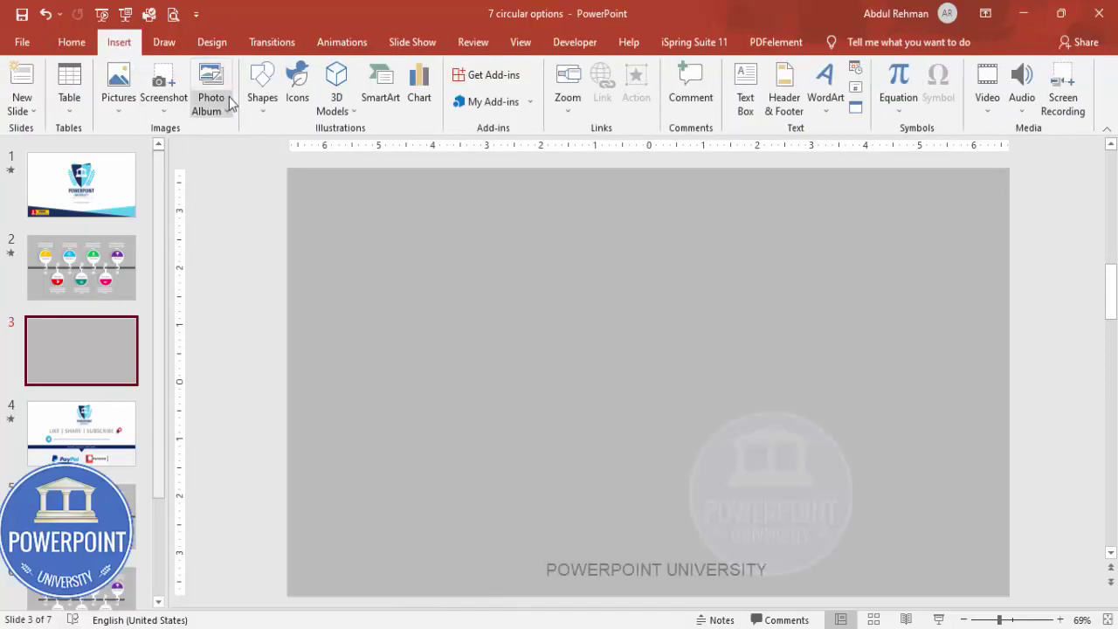
pyautogui.click(261, 98)
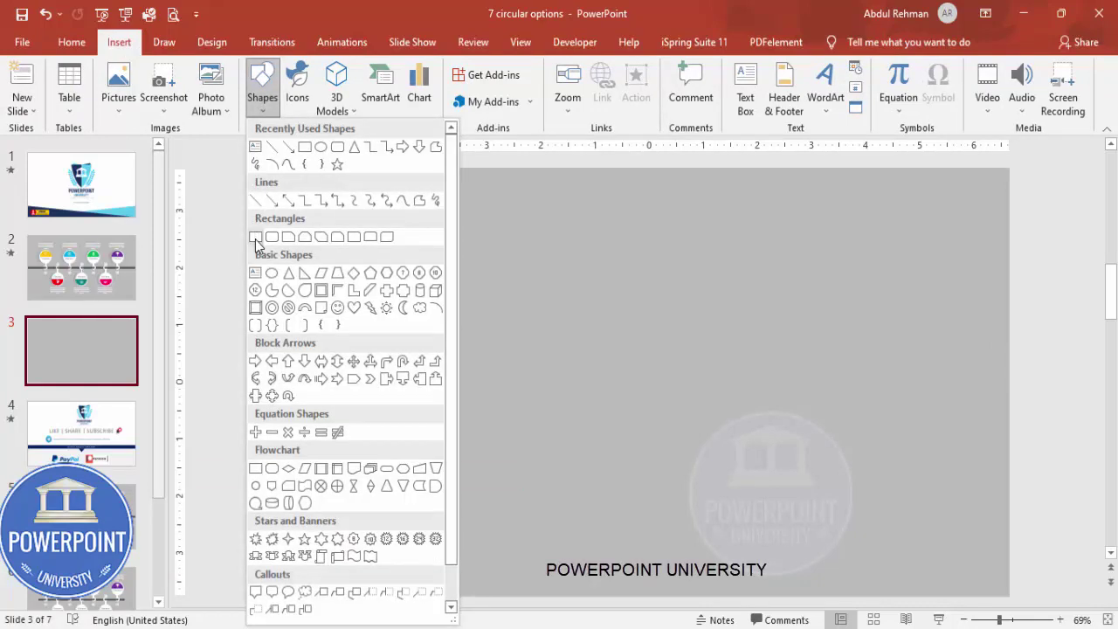
pyautogui.click(256, 237)
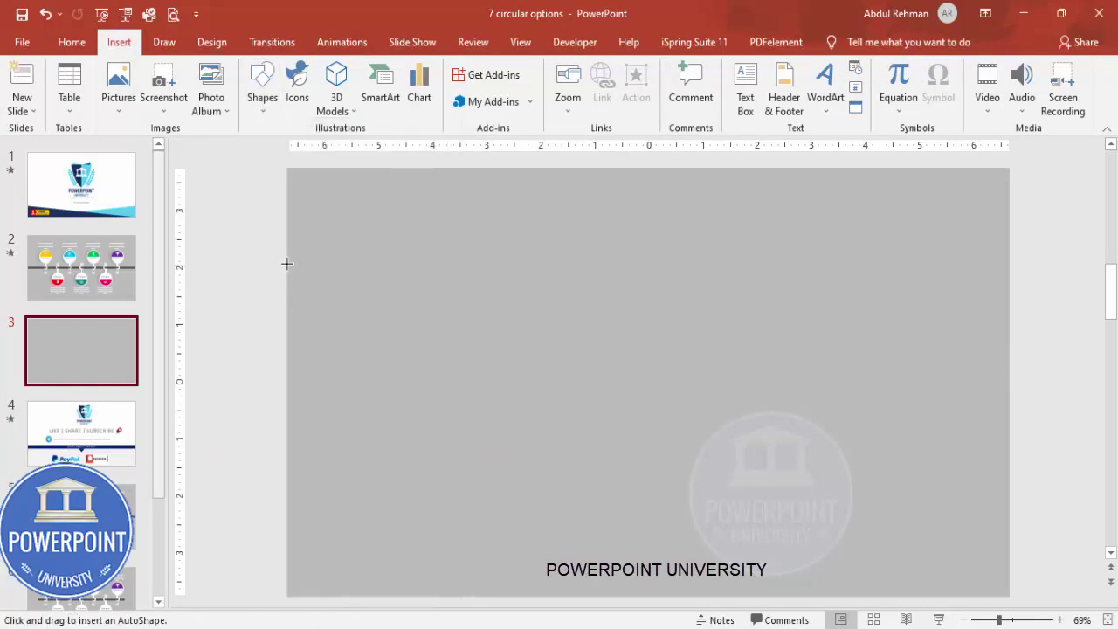
pyautogui.moveTo(285, 301); pyautogui.dragTo(1017, 312)
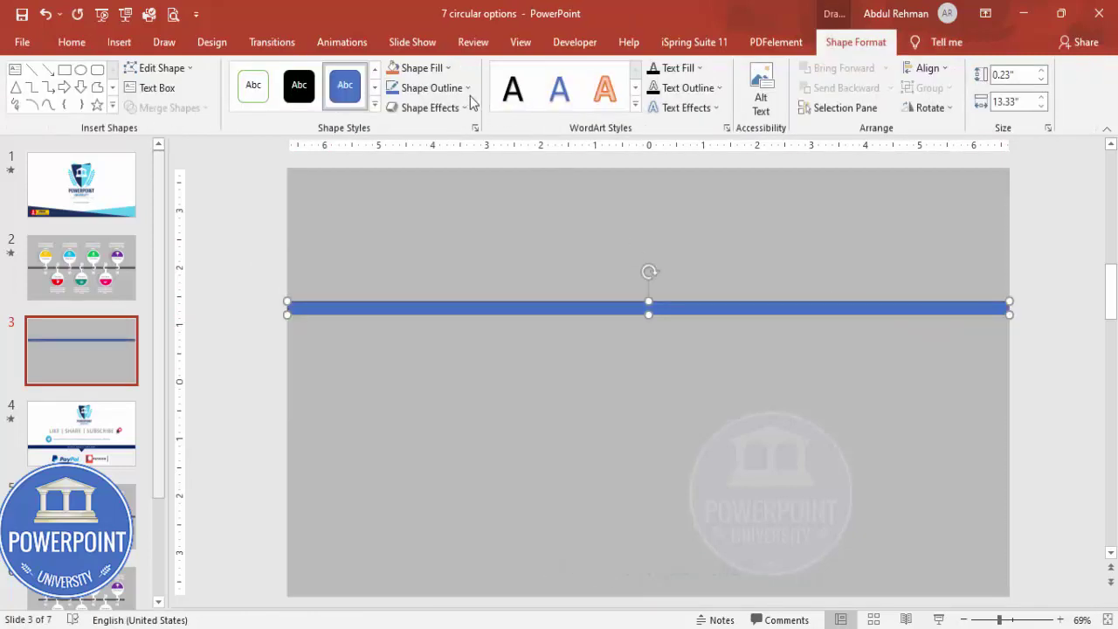
# Give the bar no outline and a dark grey fill, and move it to the slide's middle
pyautogui.click(463, 88)
pyautogui.click(464, 275)
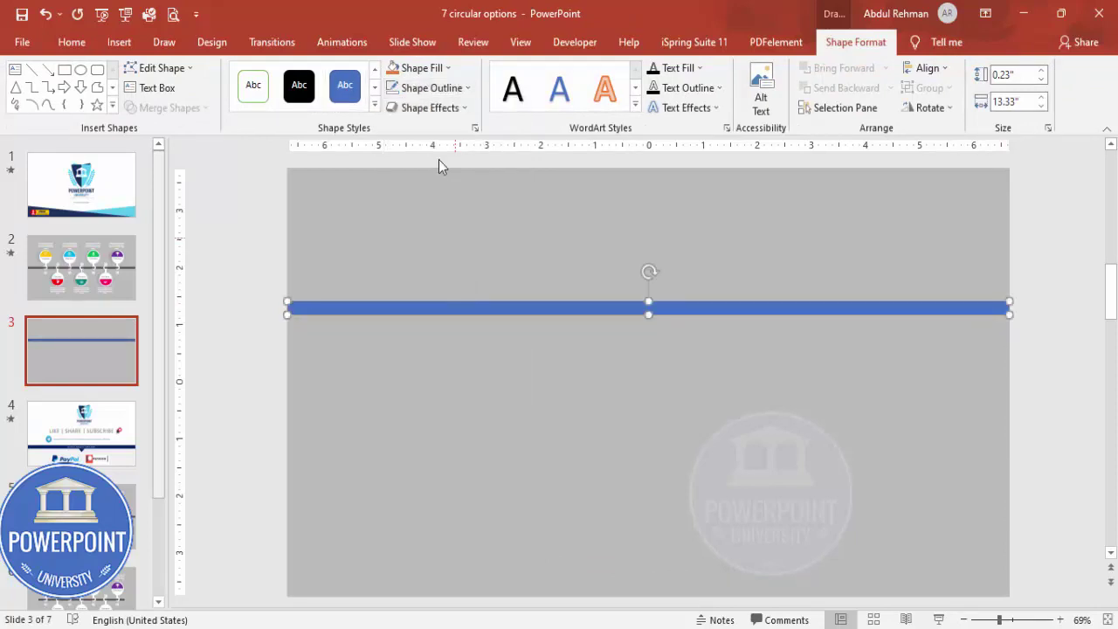
pyautogui.click(430, 73)
pyautogui.click(421, 242)
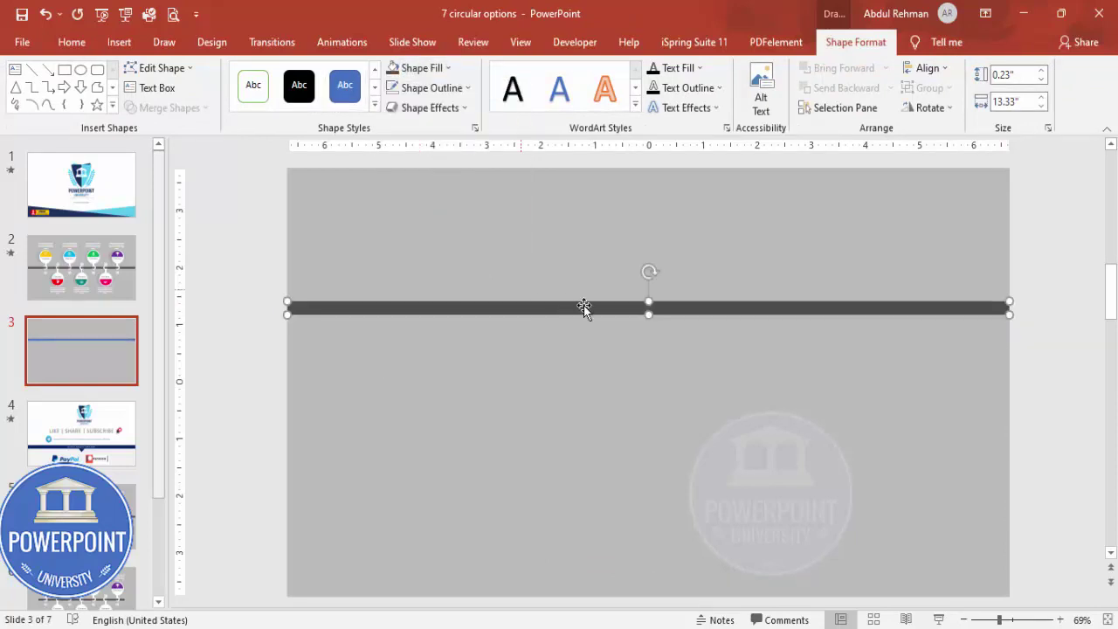
pyautogui.moveTo(597, 313); pyautogui.dragTo(599, 368)
pyautogui.click(419, 303)
# Draw a large circle above the bar near the slide's left side
pyautogui.click(119, 42)
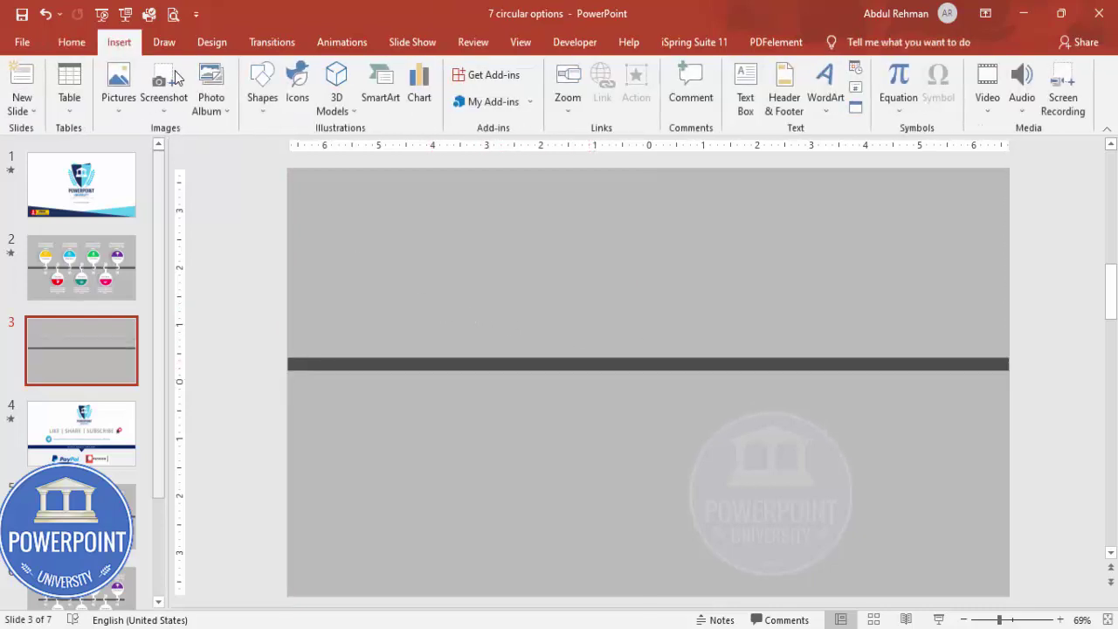
pyautogui.click(264, 110)
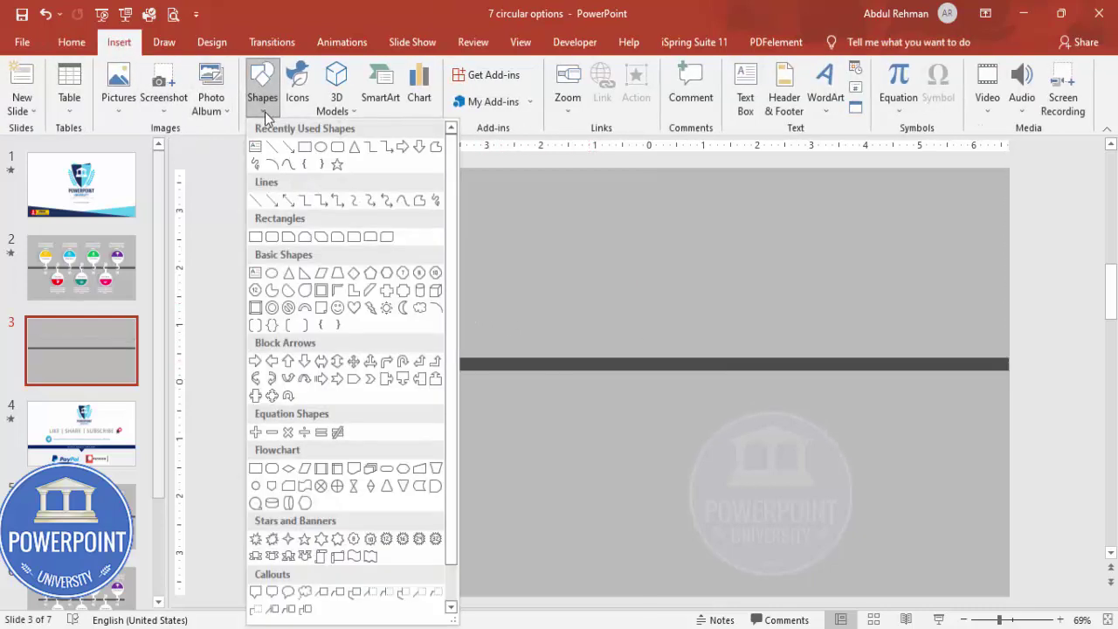
pyautogui.click(270, 275)
pyautogui.moveTo(358, 236); pyautogui.dragTo(429, 313)
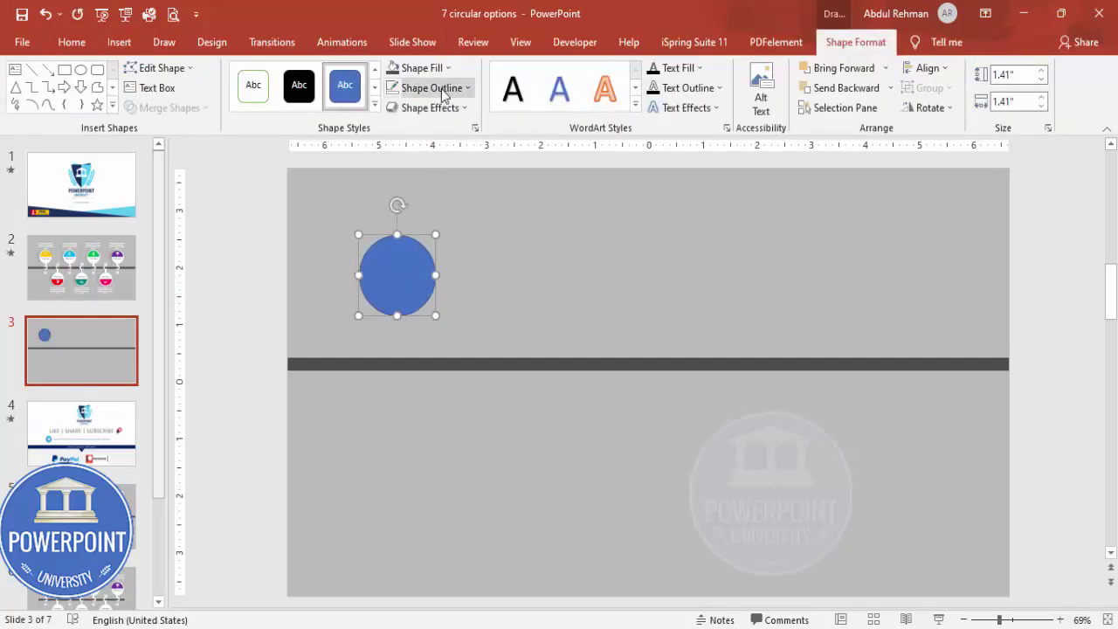
# Remove the circle's outline and fill it white
pyautogui.click(443, 91)
pyautogui.click(441, 273)
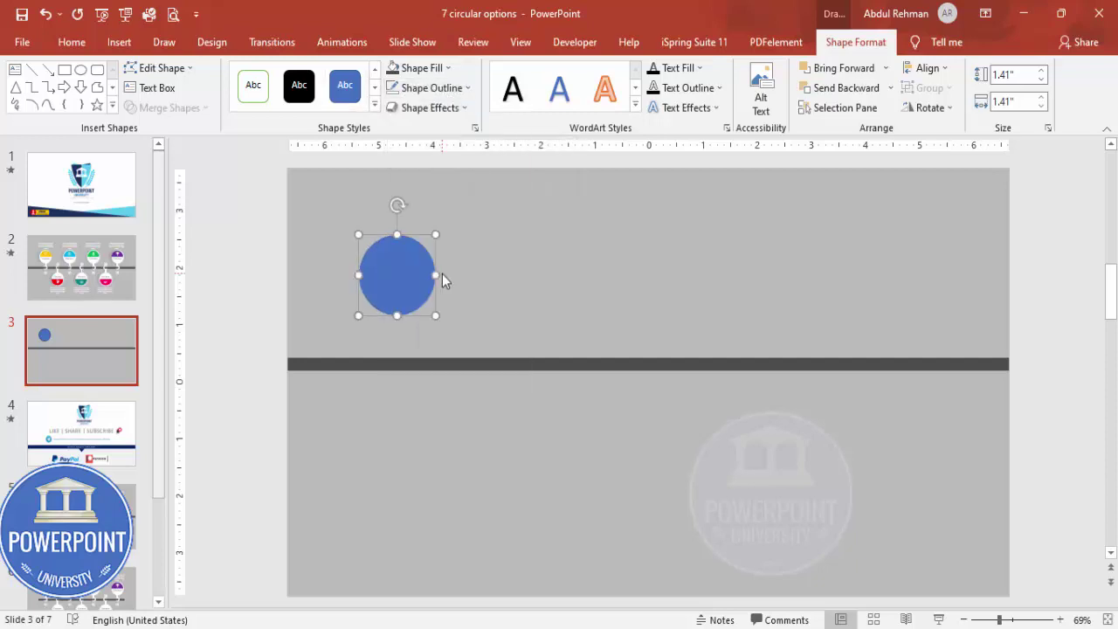
pyautogui.click(428, 70)
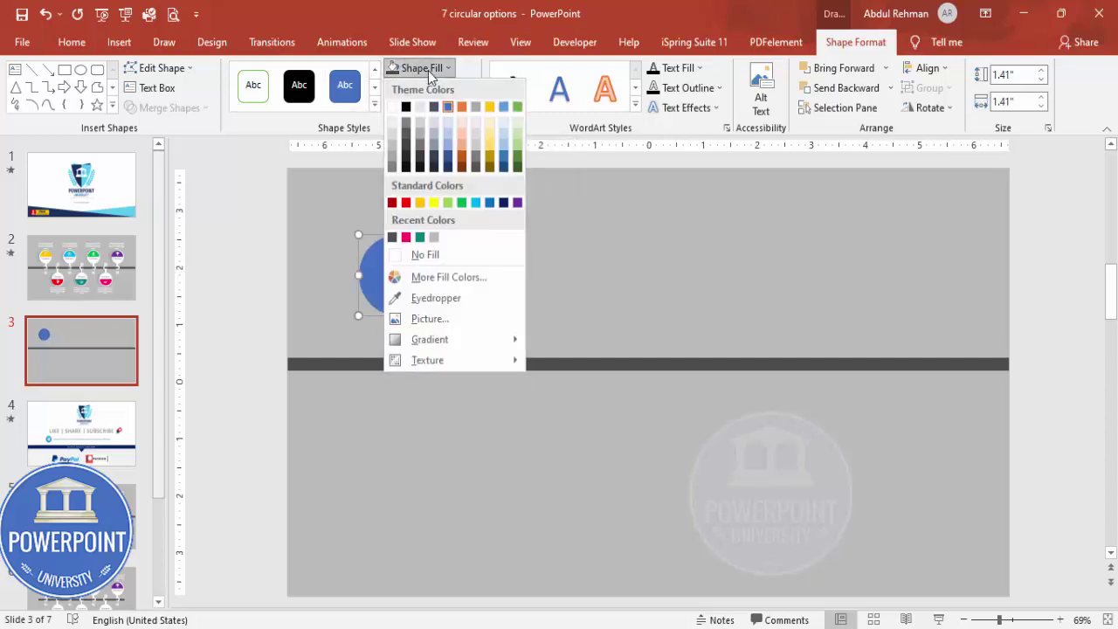
pyautogui.click(392, 106)
pyautogui.click(402, 400)
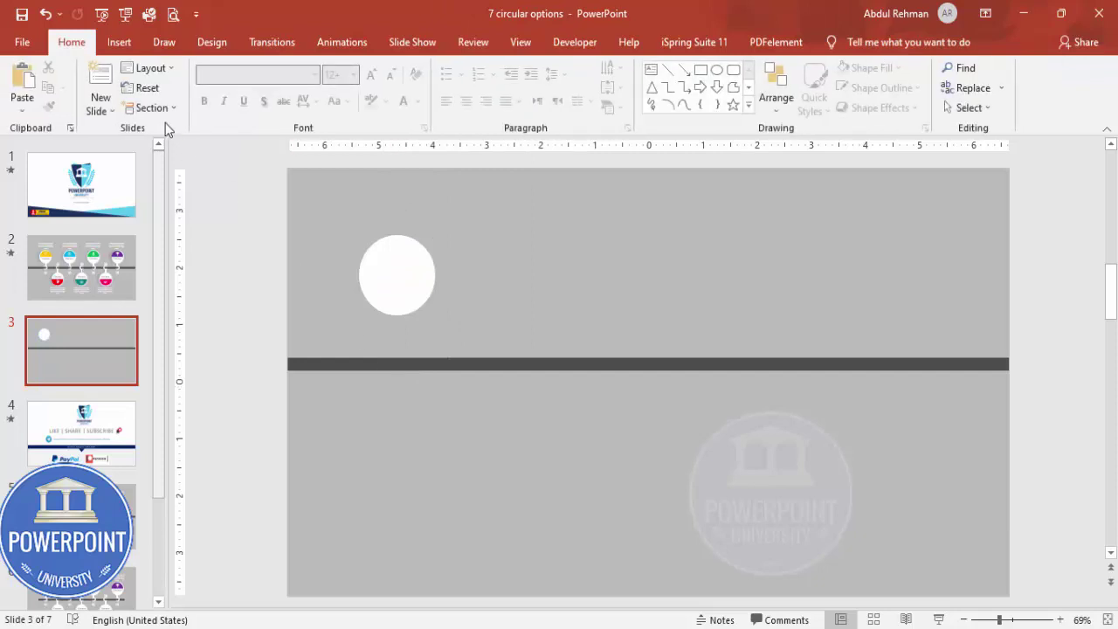
pyautogui.click(119, 42)
pyautogui.click(262, 96)
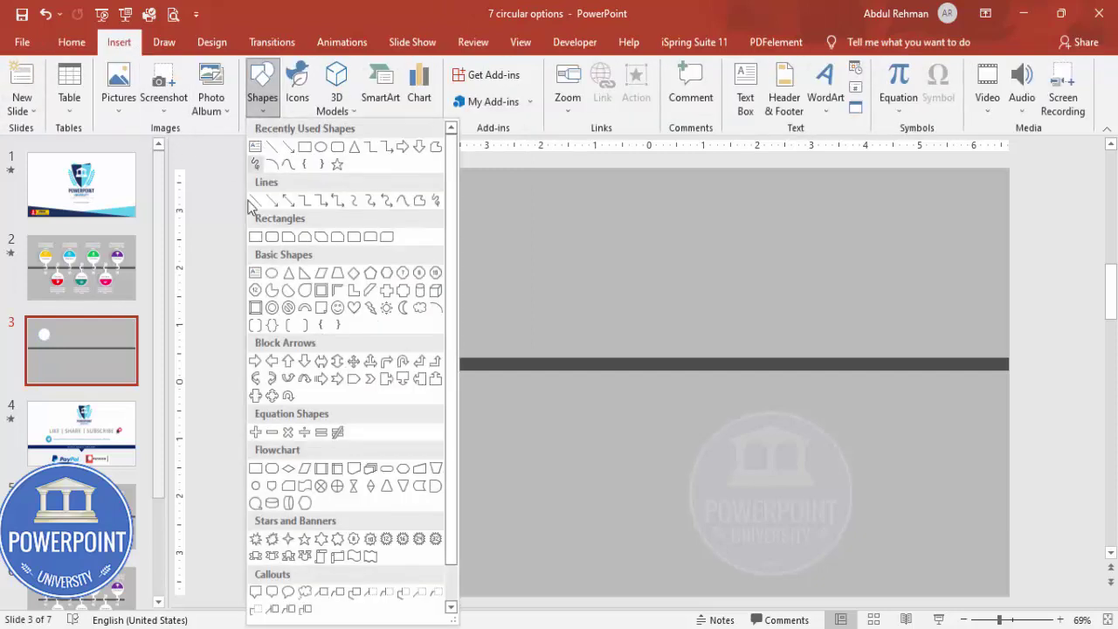
# Draw a donut ring on the bar below the circle, with no outline and white fill
pyautogui.click(273, 308)
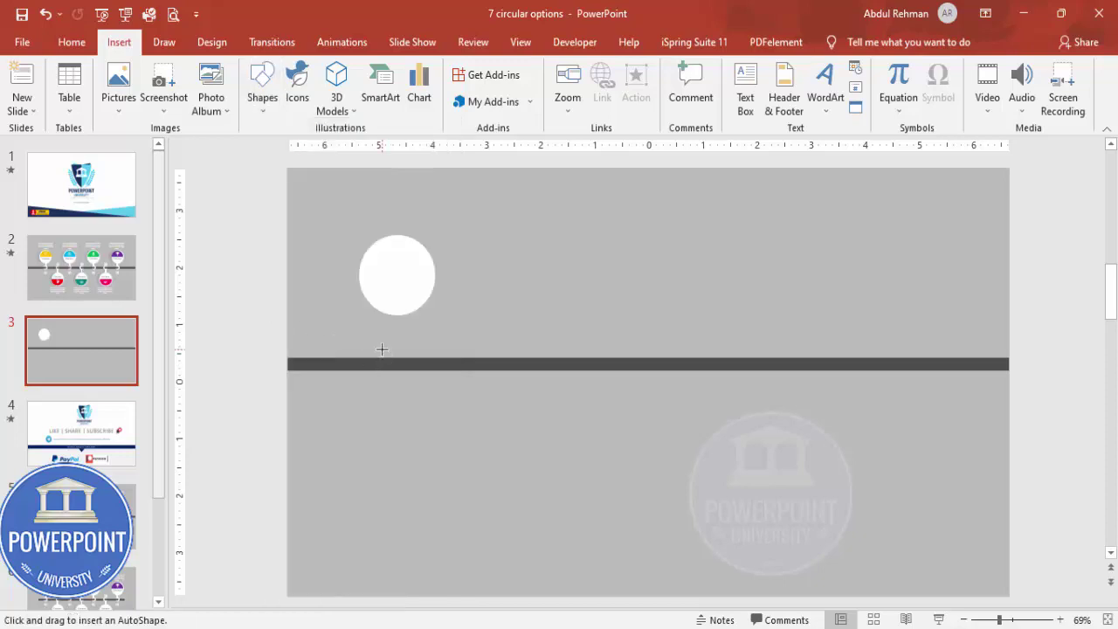
pyautogui.moveTo(383, 350); pyautogui.dragTo(415, 392)
pyautogui.click(449, 88)
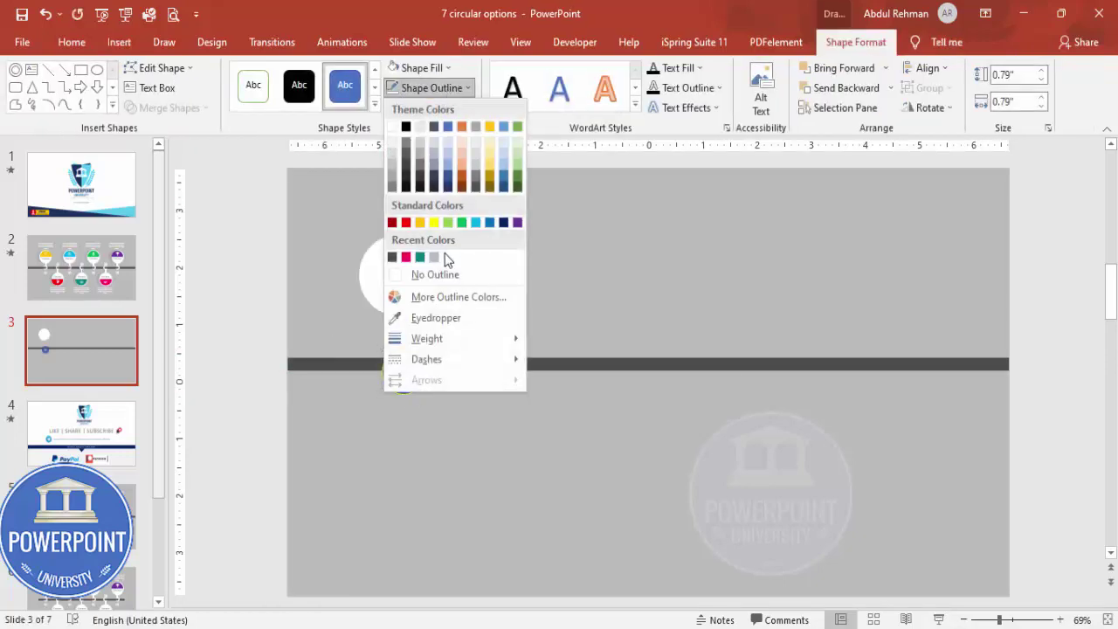
pyautogui.click(429, 274)
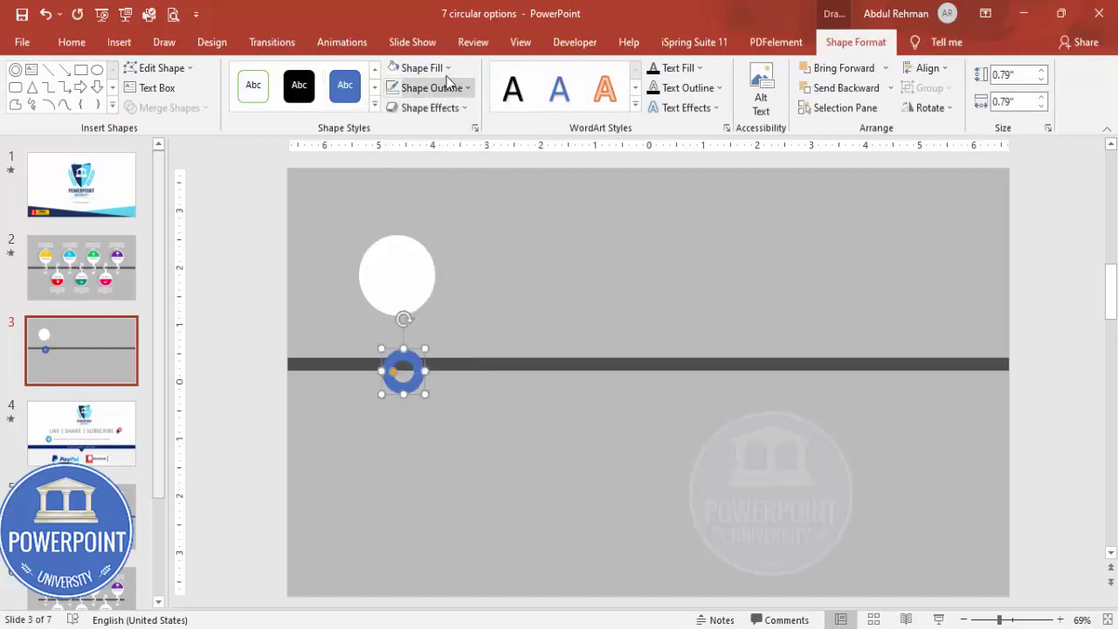
pyautogui.click(392, 73)
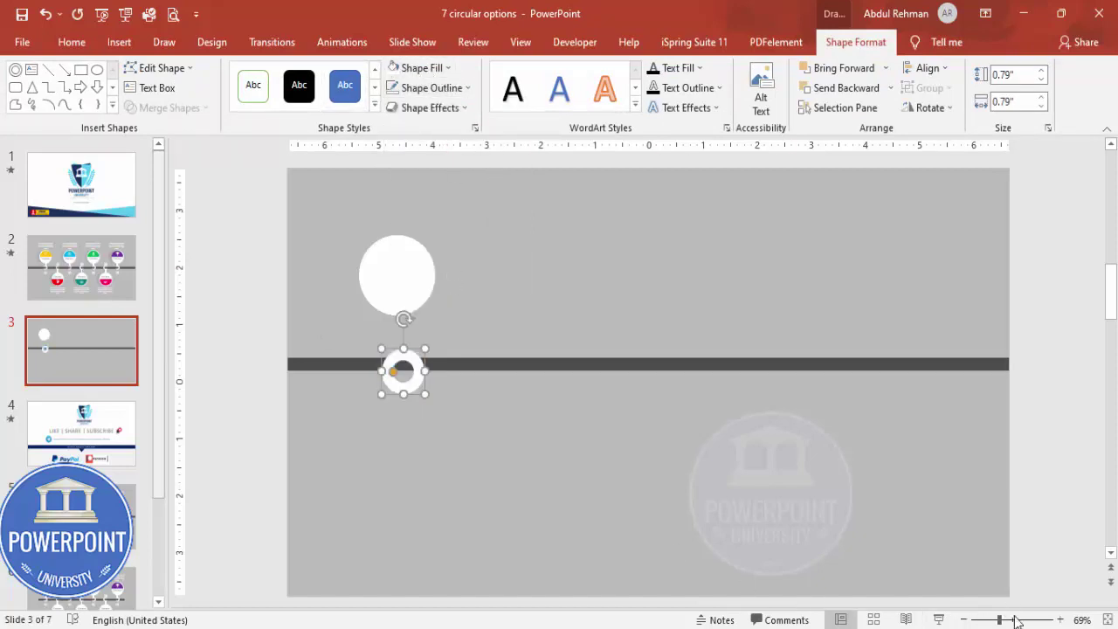
# Centre the white ring on the bar and adjust its ring thickness with the yellow handle
pyautogui.click(1016, 620)
pyautogui.moveTo(462, 400); pyautogui.dragTo(453, 392)
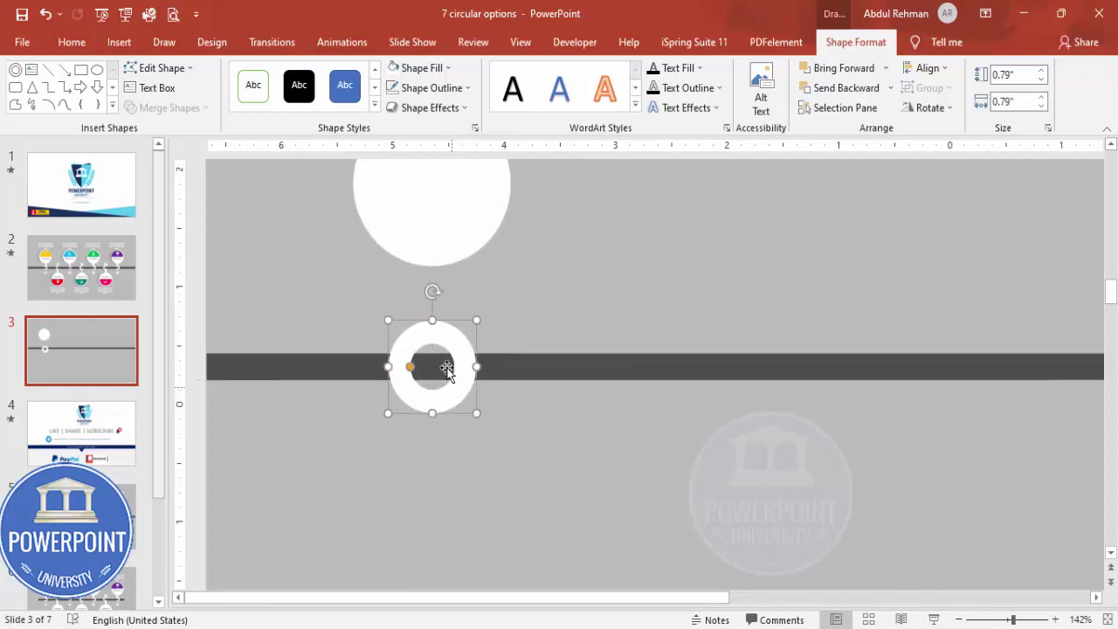
pyautogui.click(436, 255)
pyautogui.click(439, 335)
pyautogui.click(465, 453)
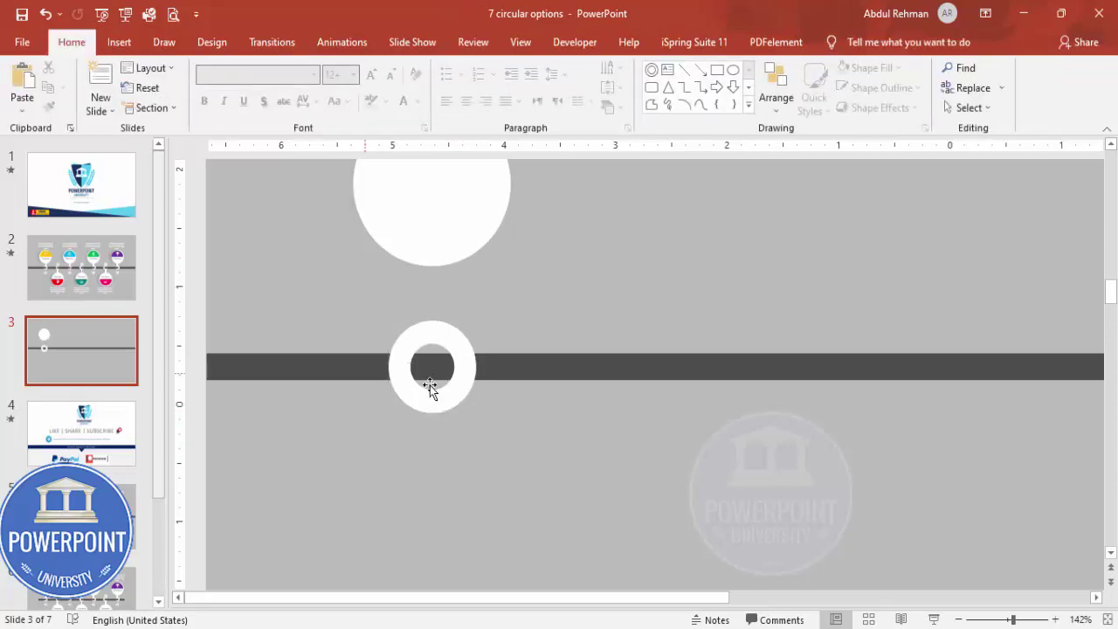
pyautogui.click(400, 376)
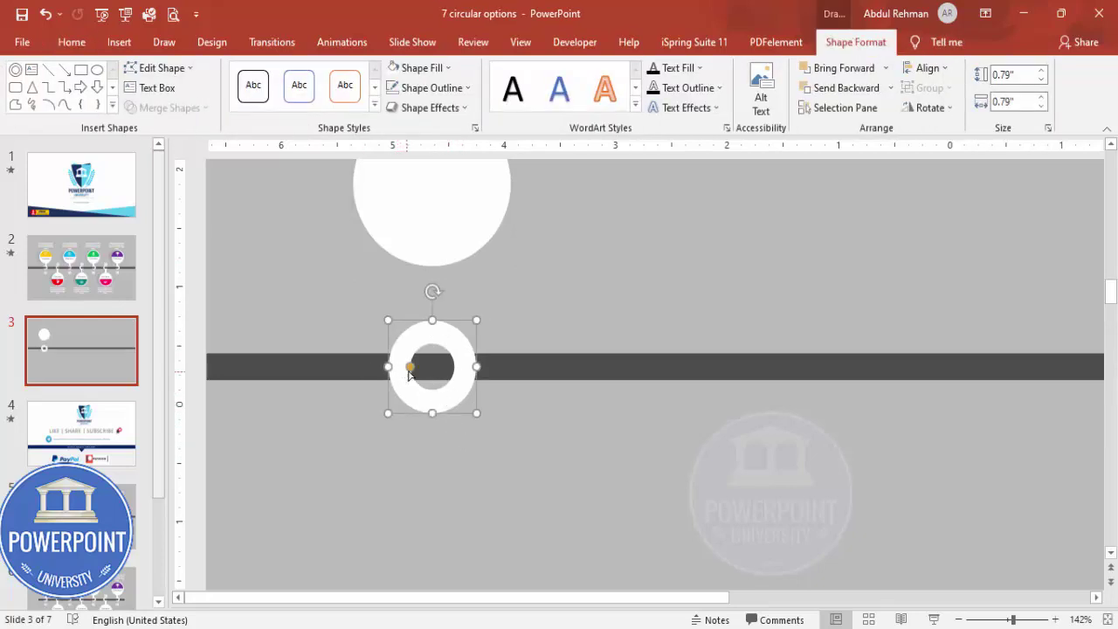
pyautogui.moveTo(411, 370); pyautogui.dragTo(409, 374)
pyautogui.click(520, 420)
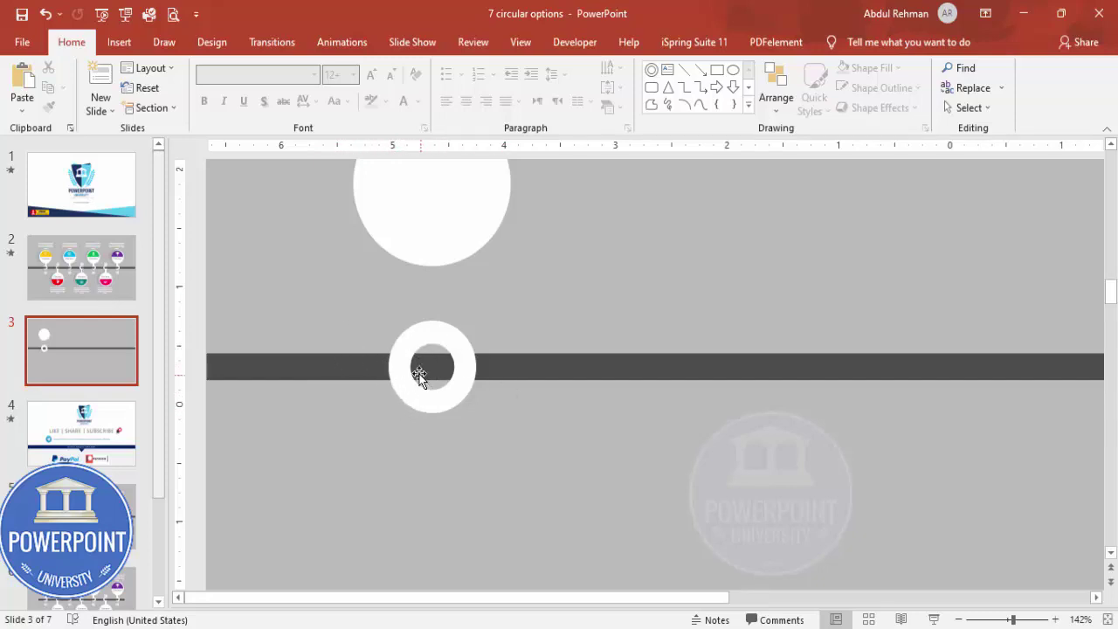
pyautogui.click(118, 42)
# Draw a rectangle from the left that ends at the ring's centre
pyautogui.click(262, 92)
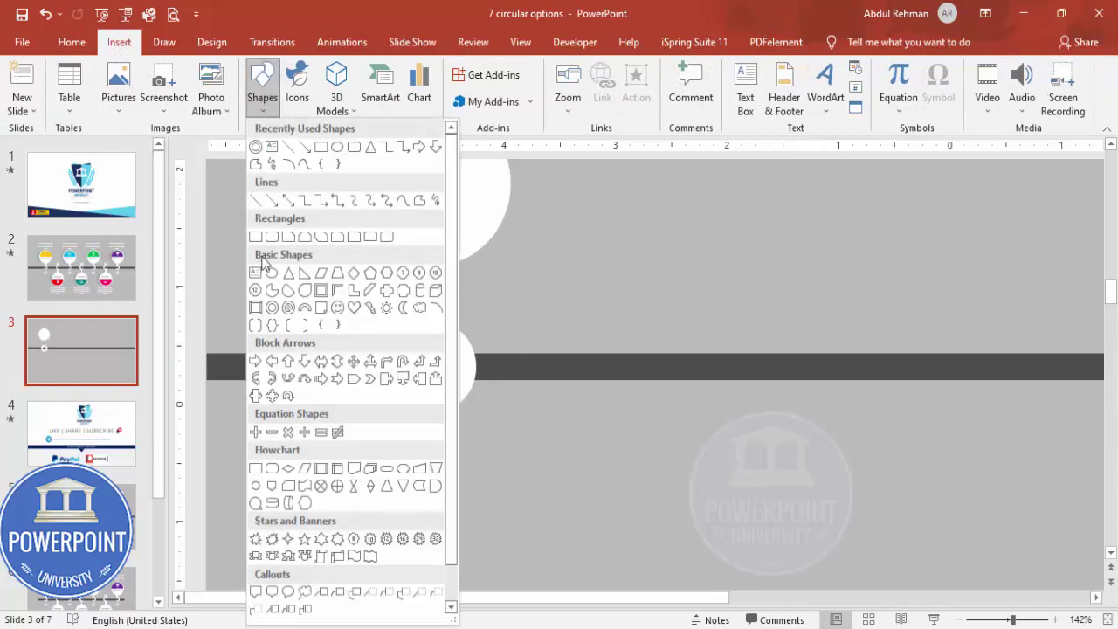
pyautogui.click(257, 239)
pyautogui.moveTo(346, 353); pyautogui.dragTo(435, 380)
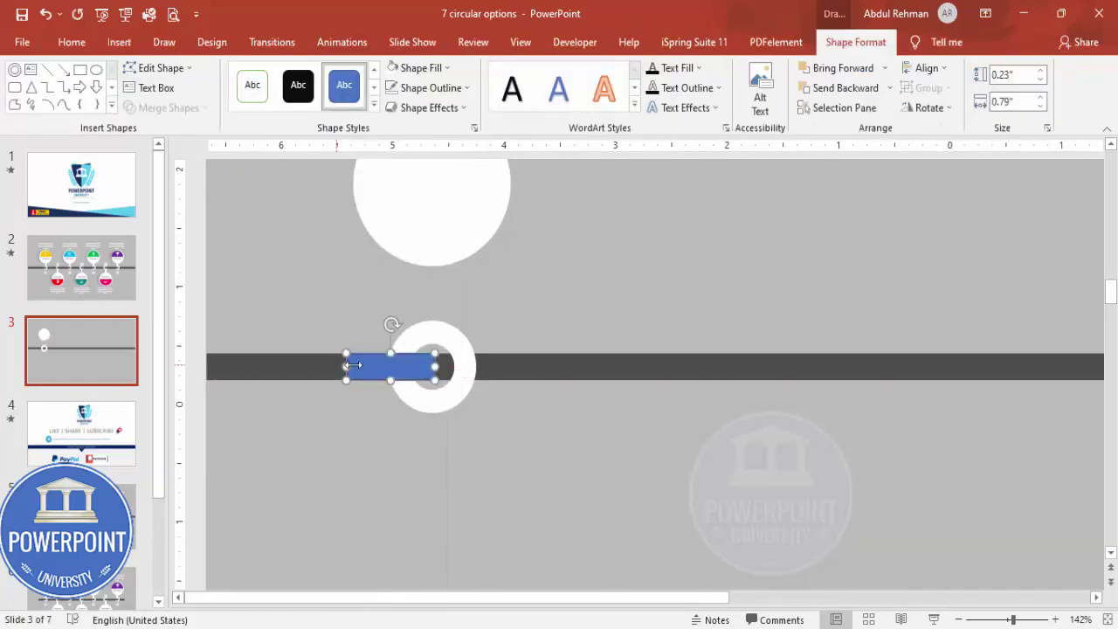
# Subtract the rectangle from the ring, cutting a slot on its left side
pyautogui.click(424, 339)
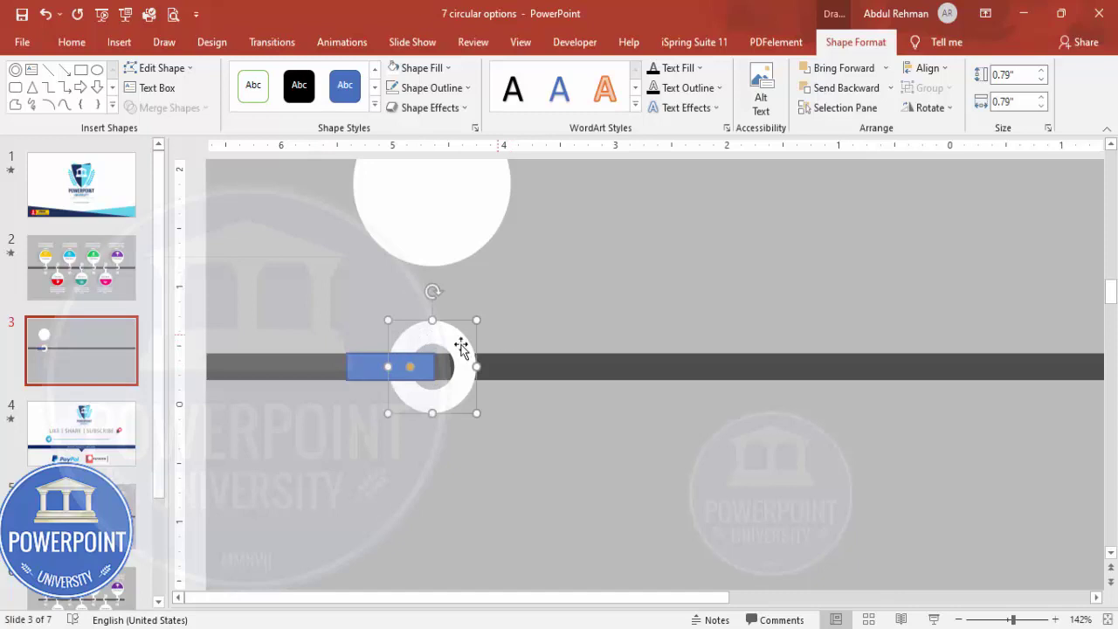
pyautogui.keyDown('shift'); pyautogui.click(367, 367); pyautogui.keyUp('shift')
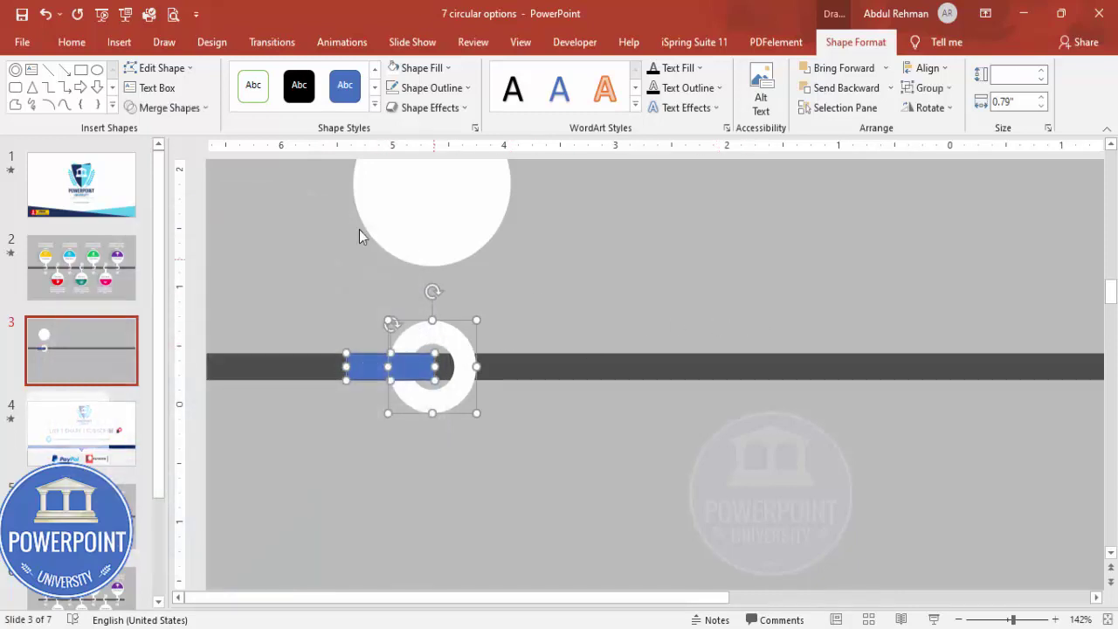
pyautogui.click(179, 107)
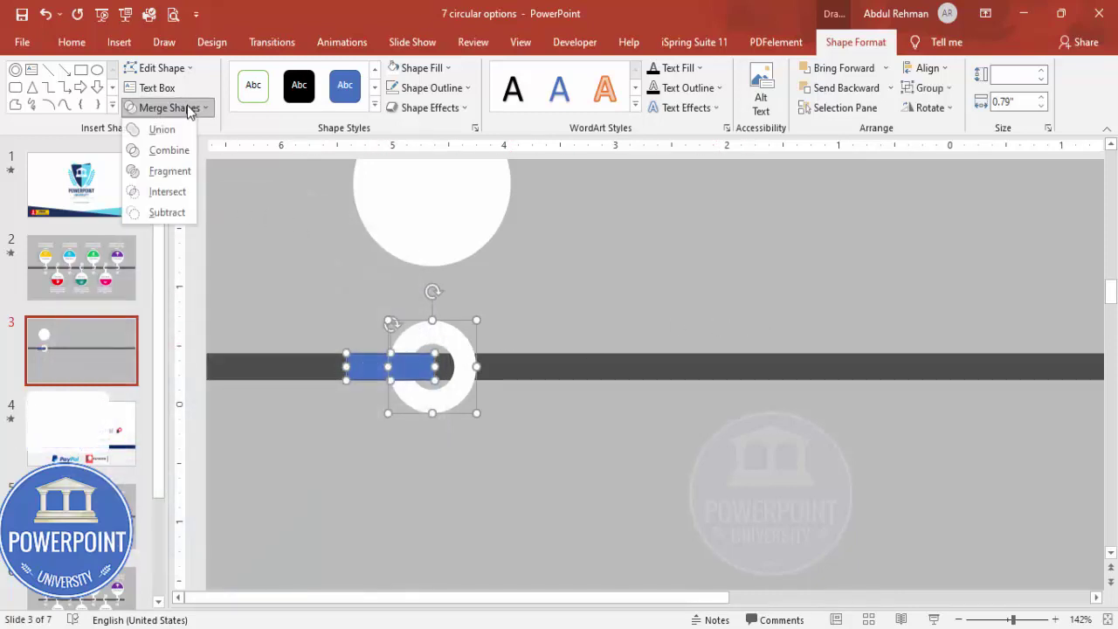
pyautogui.click(188, 212)
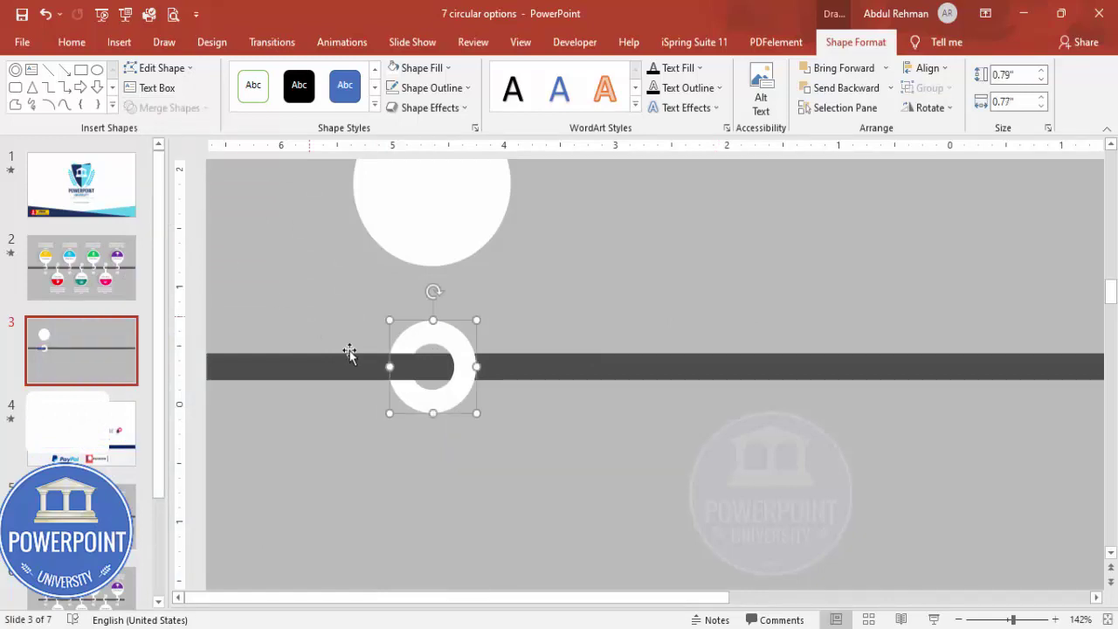
pyautogui.moveTo(458, 390); pyautogui.dragTo(462, 439)
pyautogui.hotkey('ctrl', 'z')
pyautogui.click(173, 134)
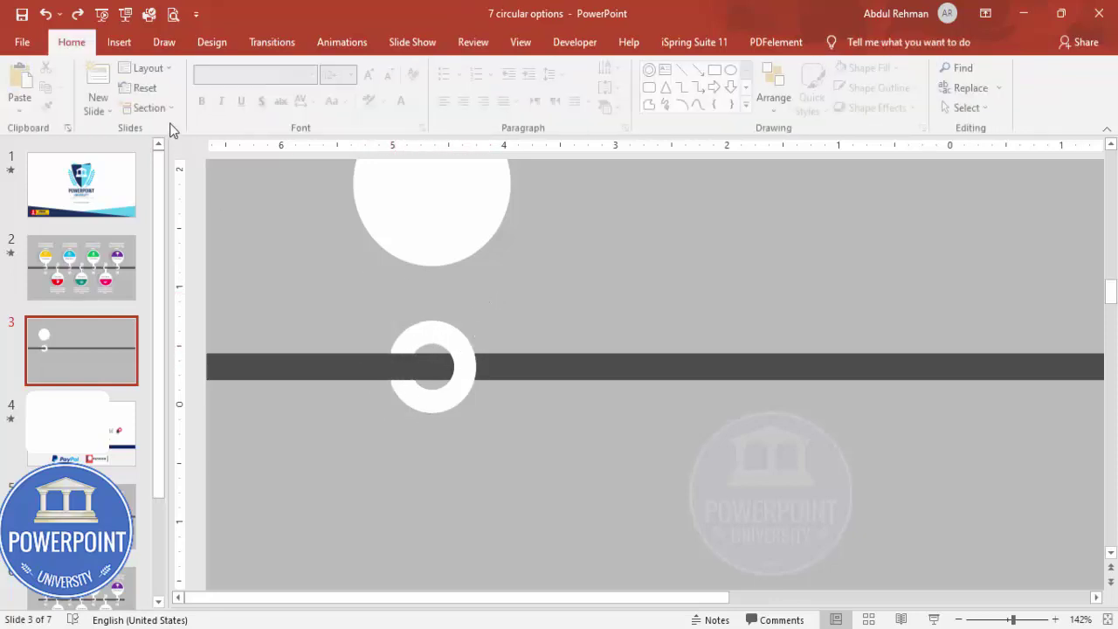
# Draw a narrow rectangle between the circle and ring, with no outline and white fill
pyautogui.click(118, 42)
pyautogui.click(252, 110)
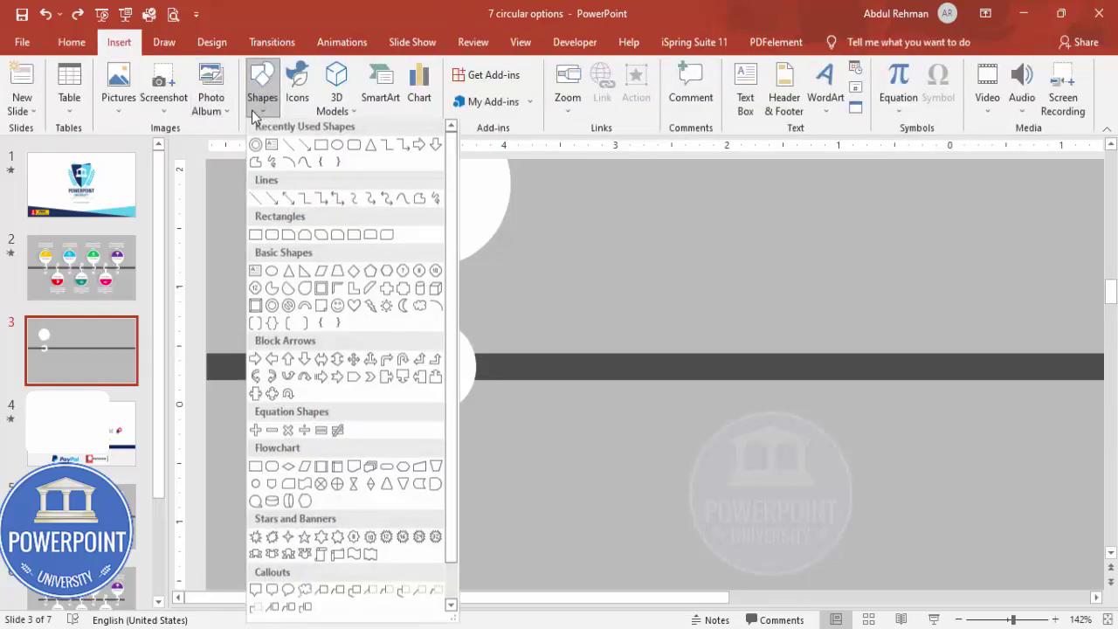
pyautogui.click(255, 234)
pyautogui.moveTo(414, 265); pyautogui.dragTo(434, 307)
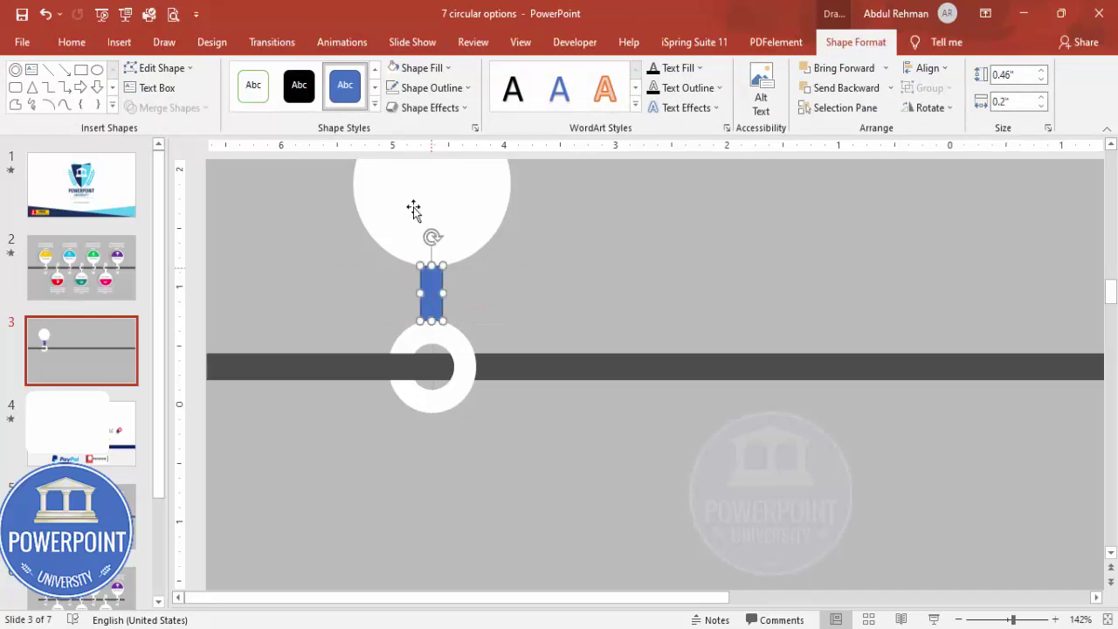
pyautogui.click(430, 88)
pyautogui.click(457, 275)
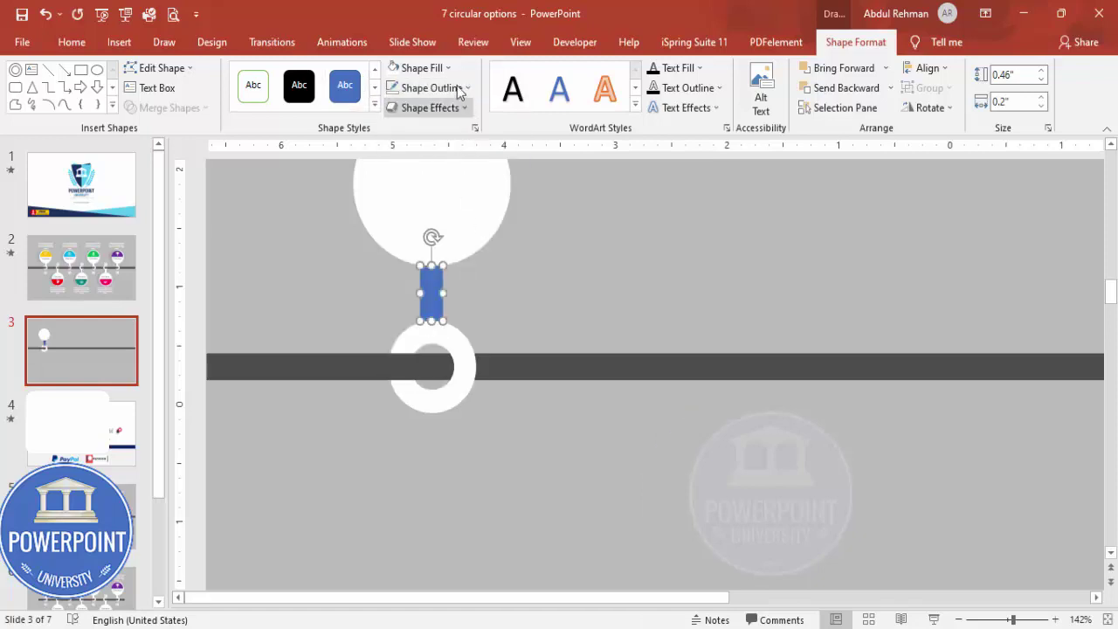
pyautogui.click(390, 72)
pyautogui.click(526, 305)
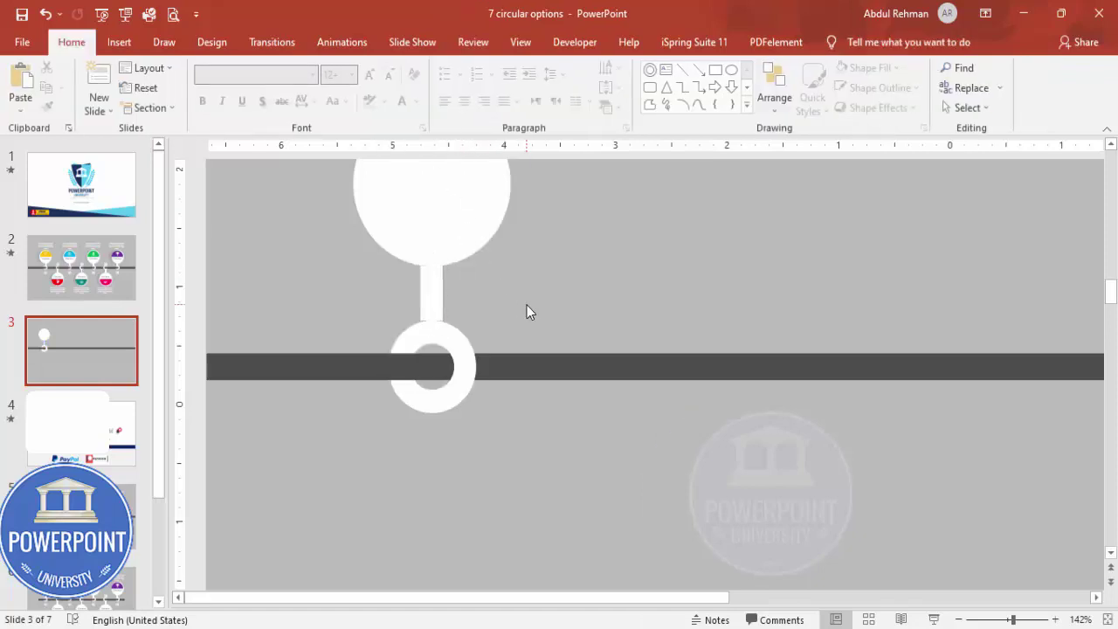
# Lengthen the white stem to 0.54" so it reaches into both the circle and the ring
pyautogui.click(434, 297)
pyautogui.doubleClick(433, 298)
pyautogui.moveTo(433, 298); pyautogui.dragTo(431, 324)
pyautogui.moveTo(435, 264); pyautogui.dragTo(434, 256)
pyautogui.moveTo(432, 320); pyautogui.dragTo(431, 328)
pyautogui.click(519, 319)
pyautogui.click(421, 310)
pyautogui.click(479, 319)
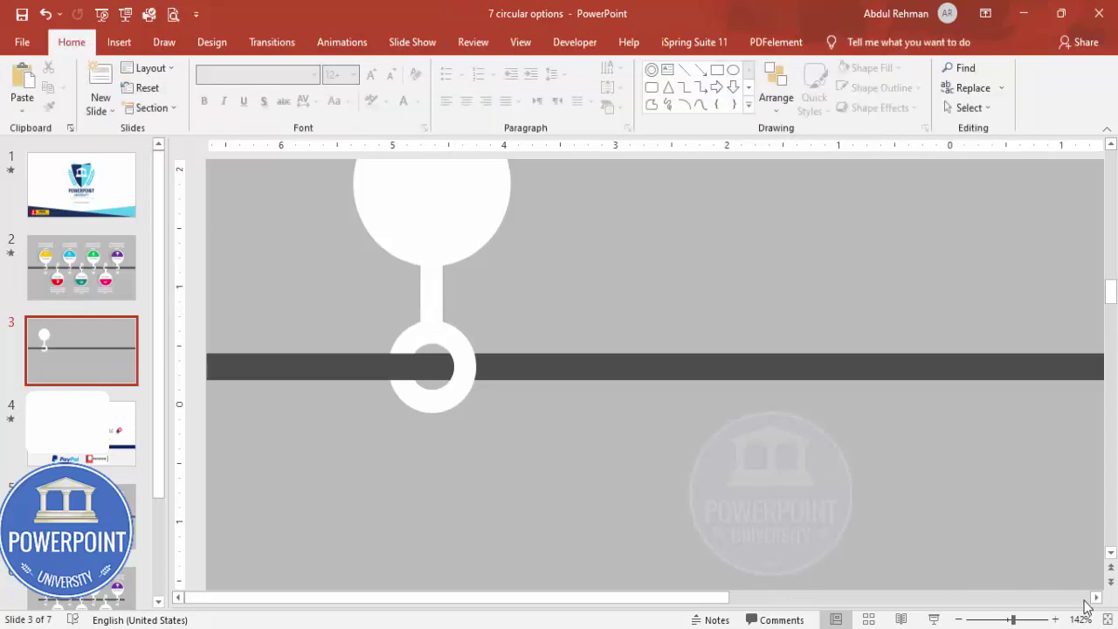
pyautogui.click(1107, 619)
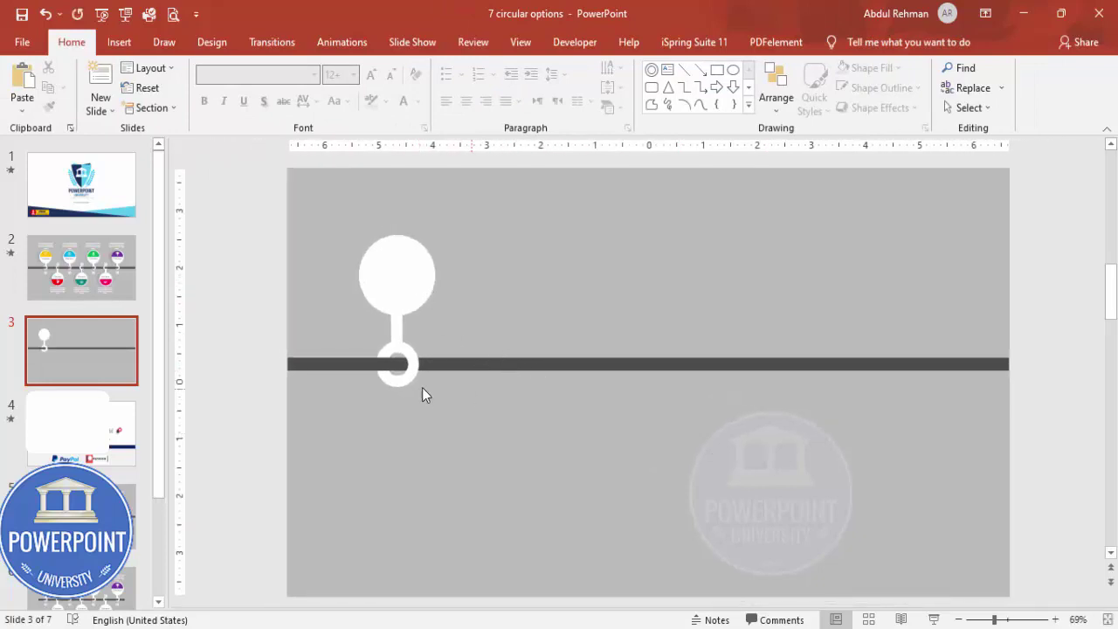
# Union the circle, stem and ring into a single 2.66" × 1.41" white pin
pyautogui.moveTo(322, 220); pyautogui.dragTo(501, 455)
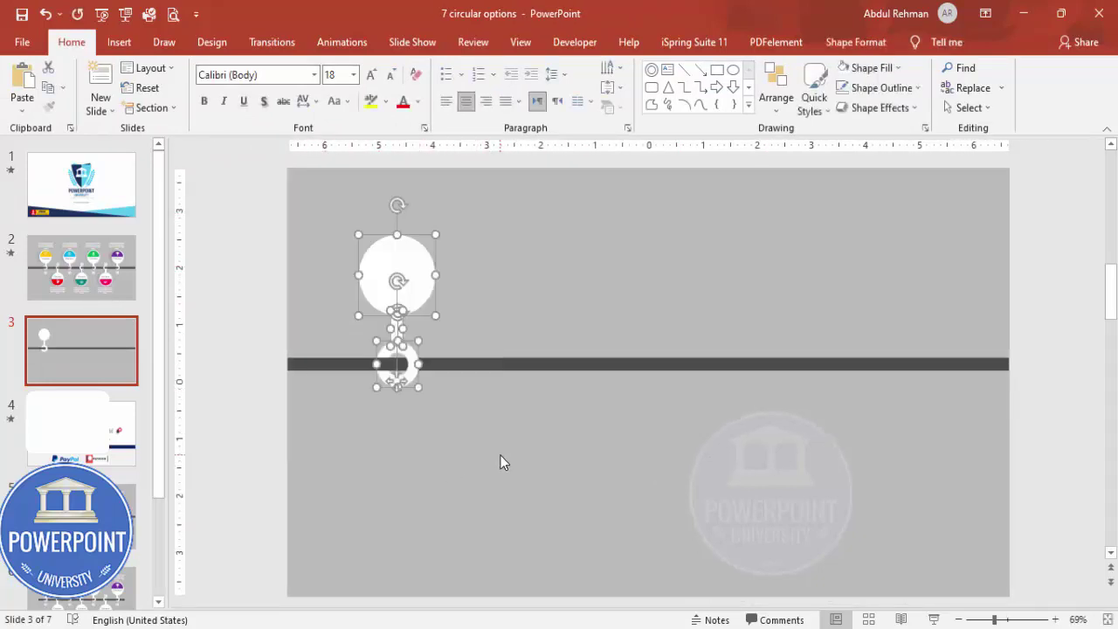
pyautogui.click(854, 43)
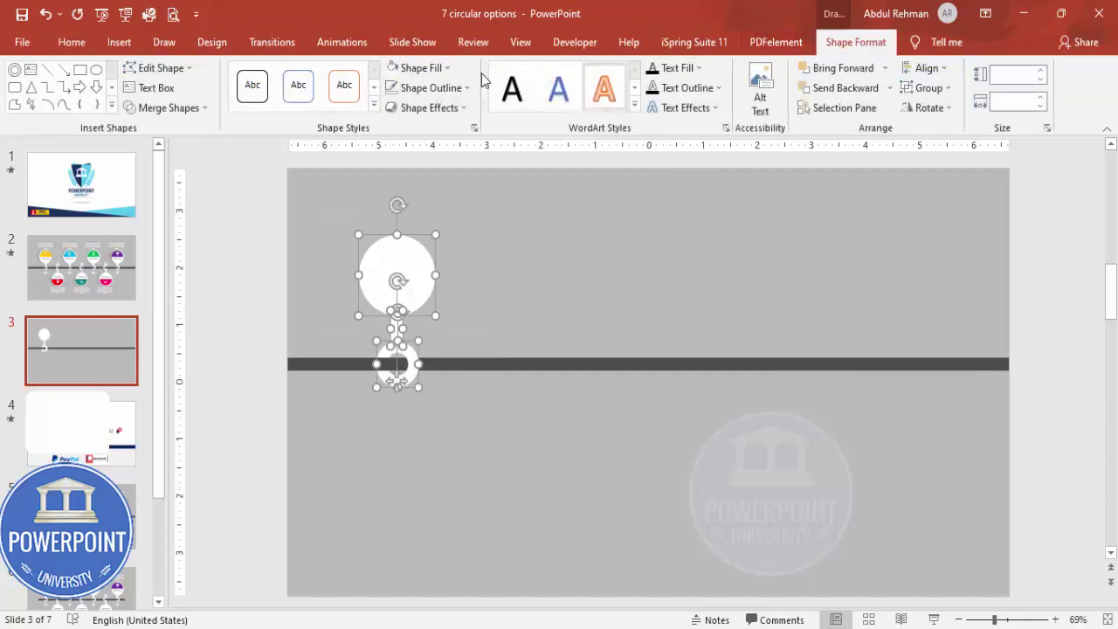
pyautogui.click(171, 108)
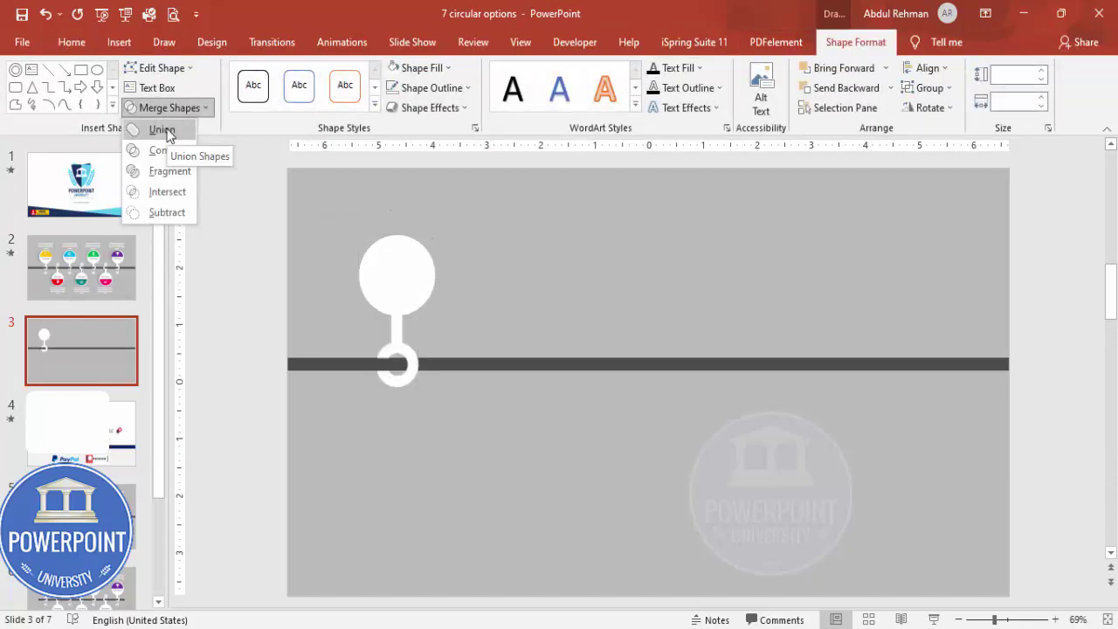
pyautogui.click(163, 131)
pyautogui.moveTo(465, 251); pyautogui.dragTo(467, 247)
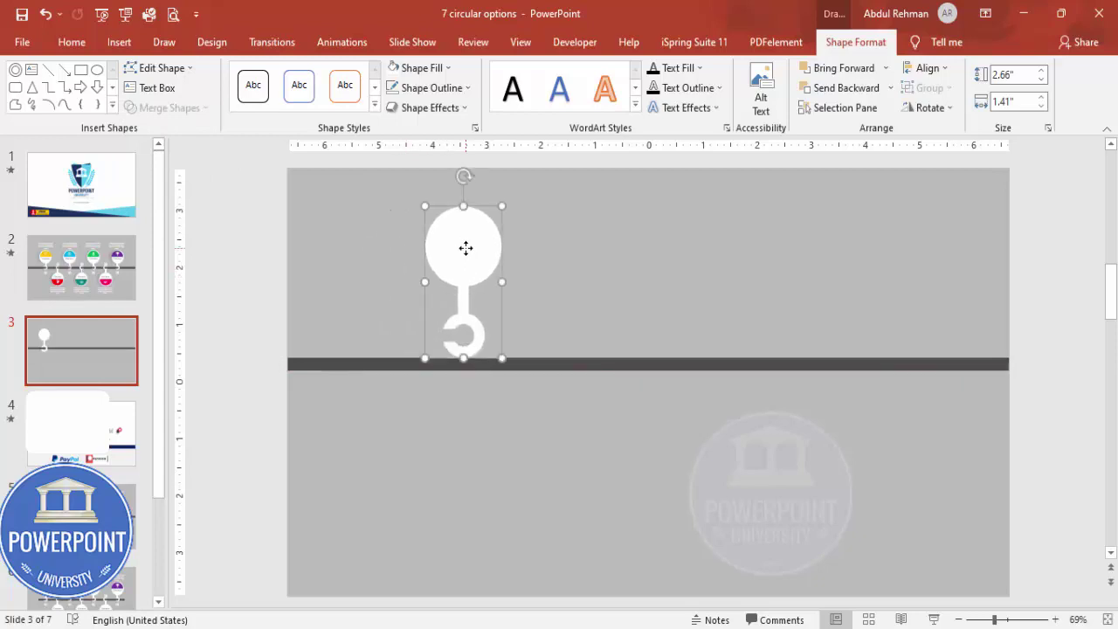
pyautogui.hotkey('ctrl', 'z')
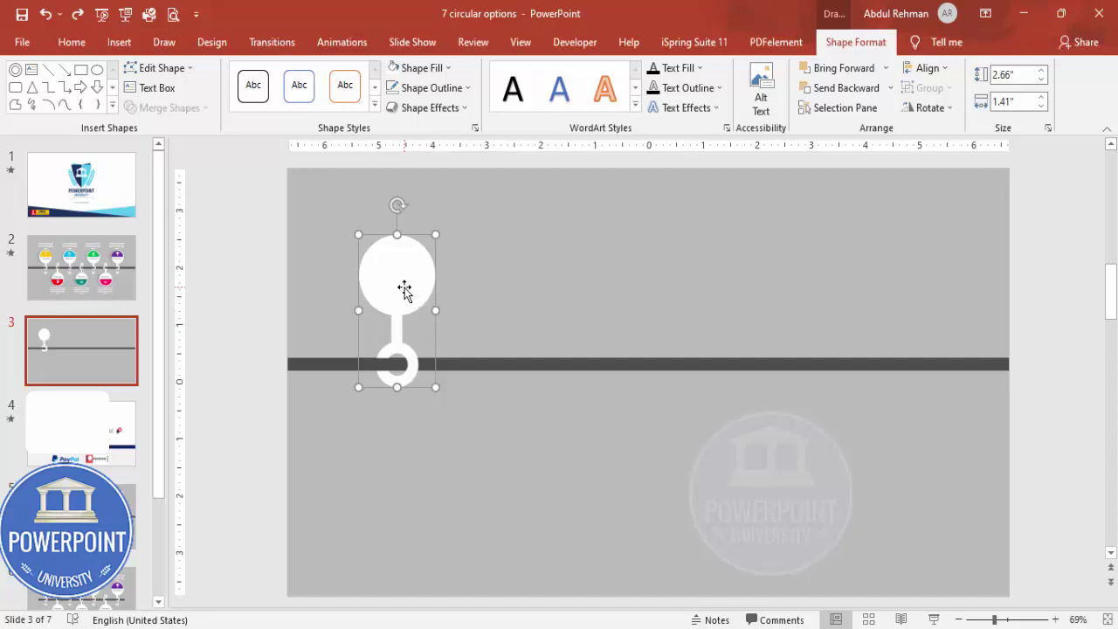
# Copy the pin to make four, then distribute them horizontally along the bar
pyautogui.moveTo(404, 293); pyautogui.dragTo(917, 293)
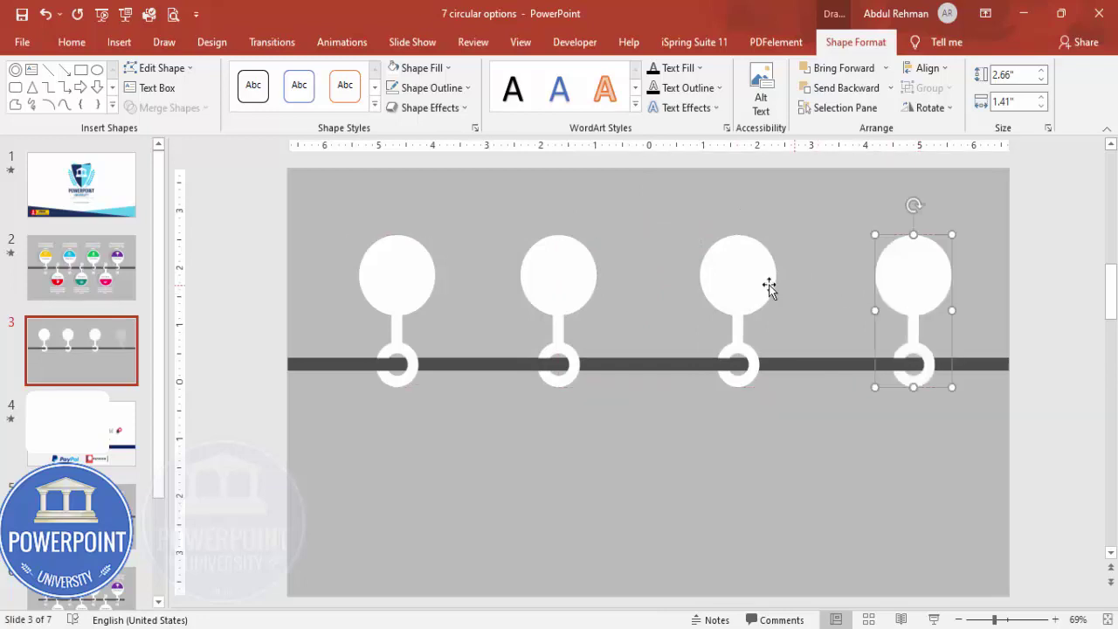
pyautogui.keyDown('shift'); pyautogui.click(739, 287); pyautogui.keyUp('shift')
pyautogui.keyDown('shift'); pyautogui.click(572, 284); pyautogui.keyUp('shift')
pyautogui.keyDown('shift'); pyautogui.click(394, 277); pyautogui.keyUp('shift')
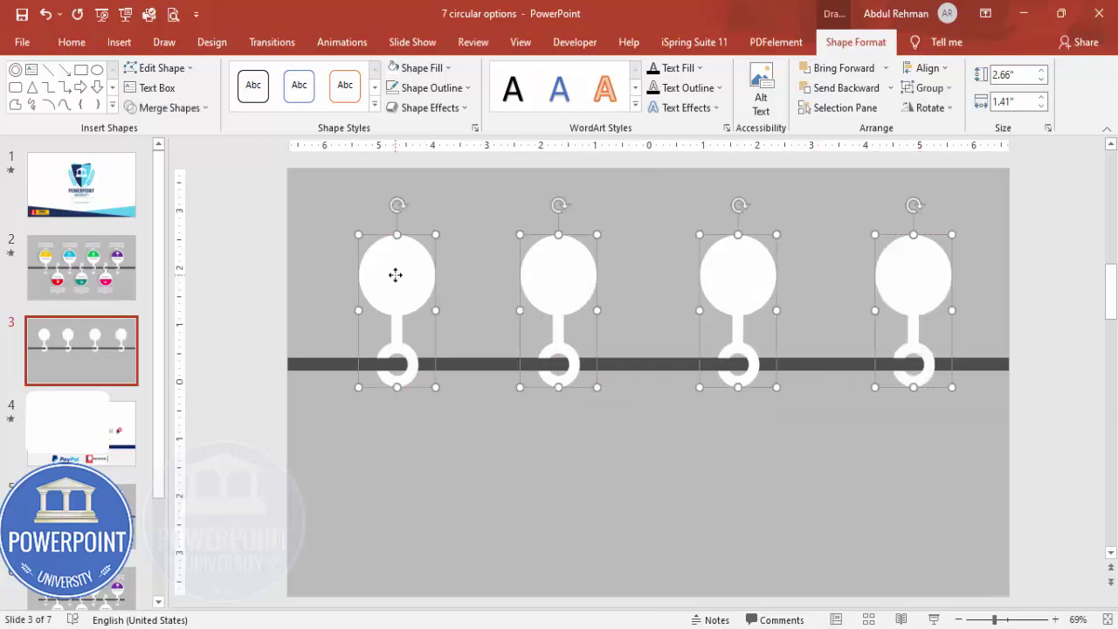
pyautogui.click(927, 68)
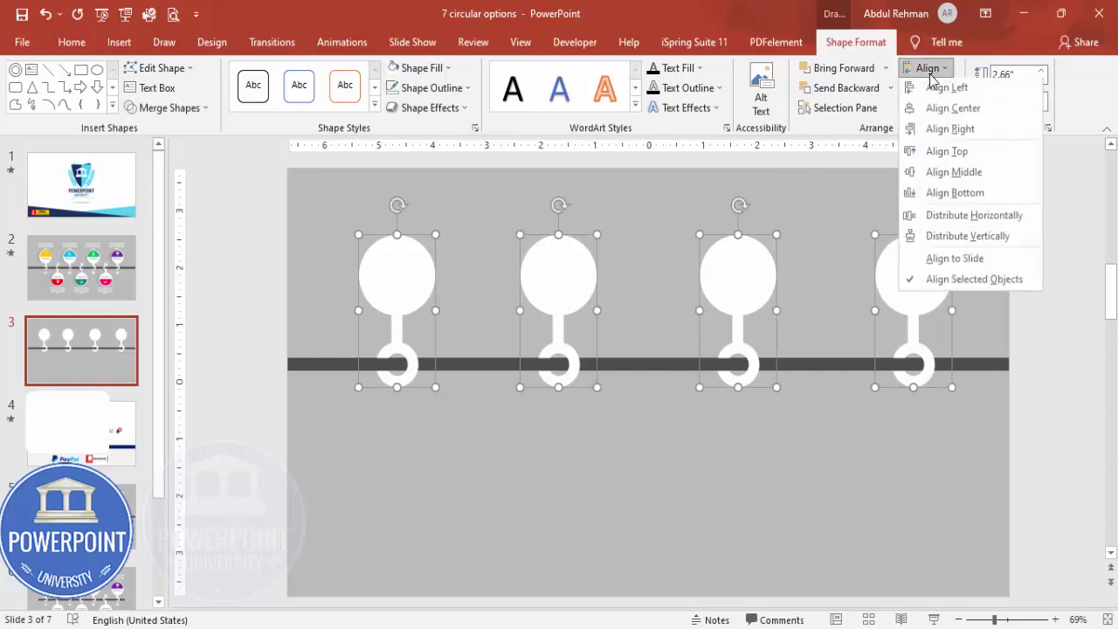
pyautogui.click(993, 218)
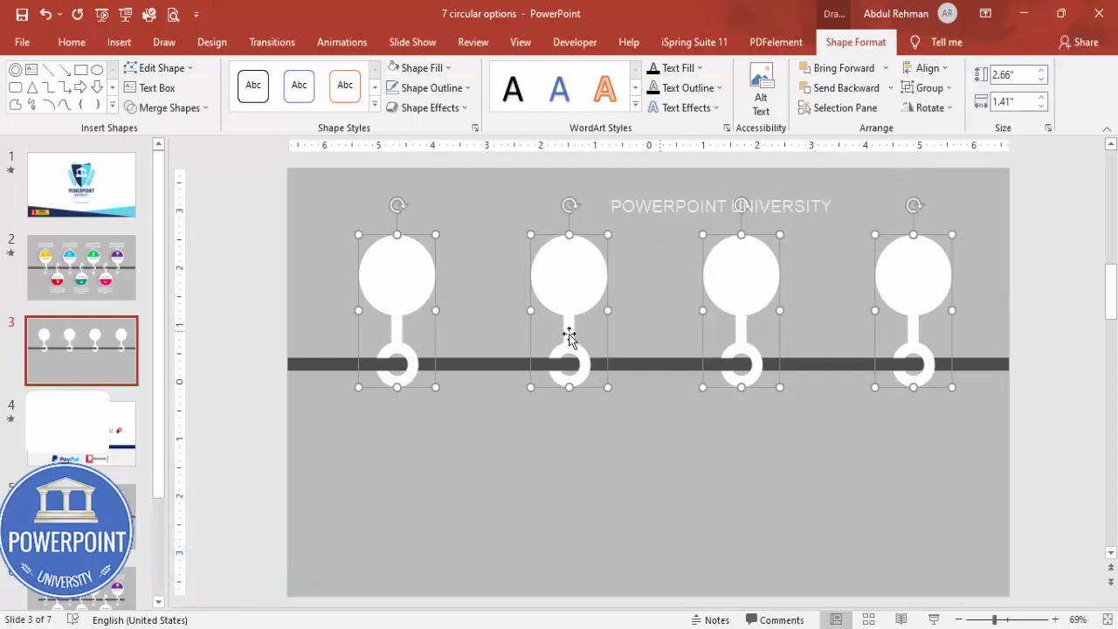
pyautogui.click(522, 404)
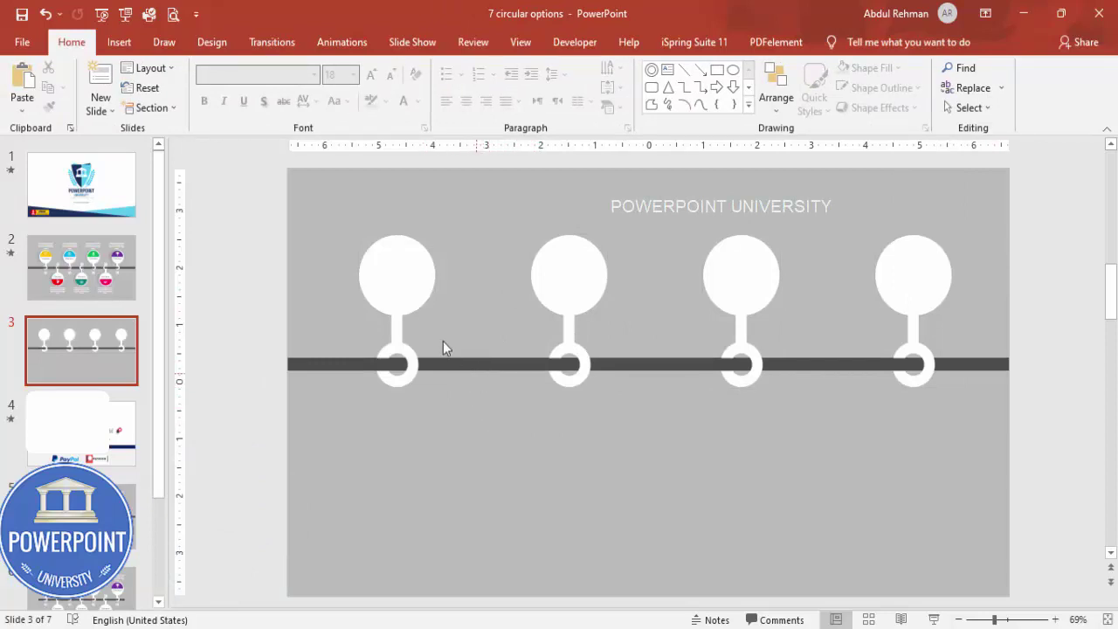
# Copy a pin below the bar and flip it vertically to hang between the first upper pins
pyautogui.click(411, 284)
pyautogui.moveTo(410, 284); pyautogui.dragTo(529, 419)
pyautogui.click(929, 107)
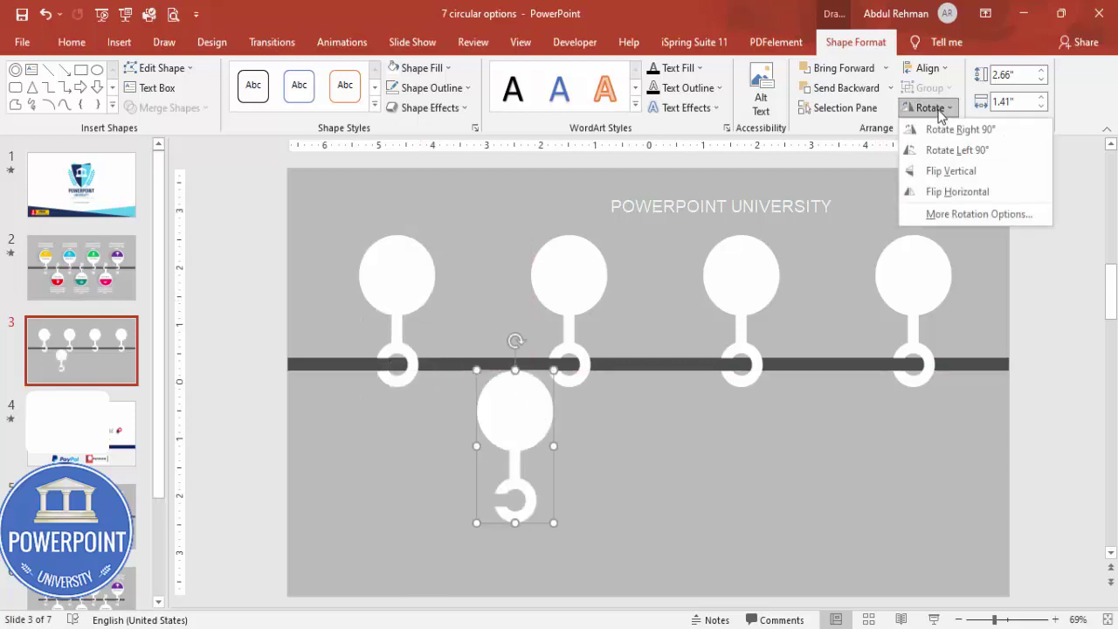
pyautogui.click(950, 171)
pyautogui.click(950, 171)
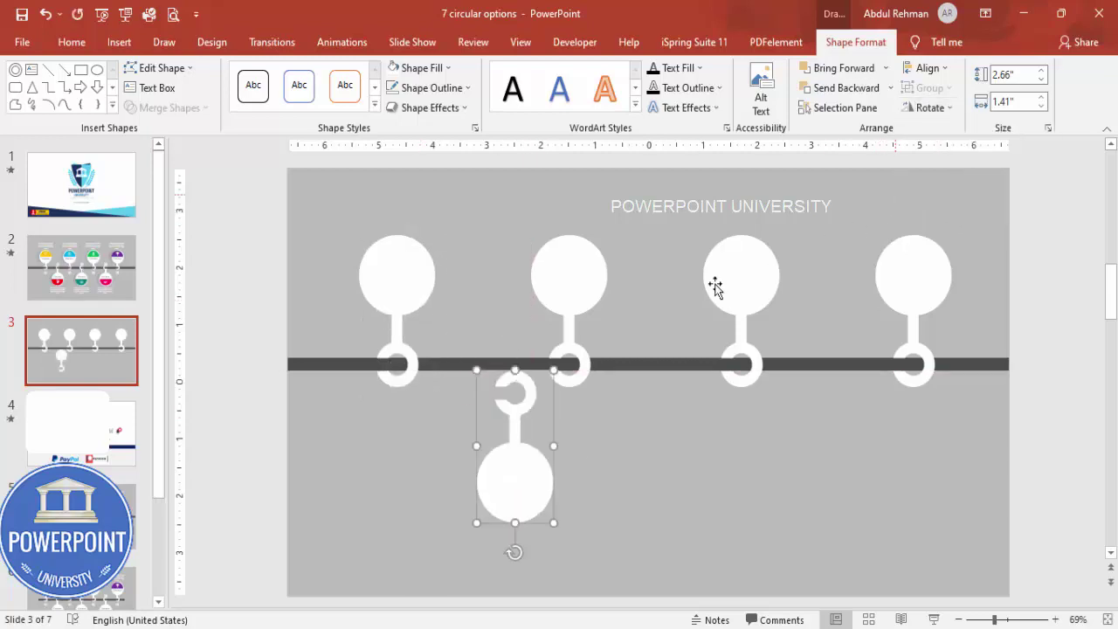
pyautogui.moveTo(529, 469); pyautogui.dragTo(505, 440)
pyautogui.hotkey('ctrl', 'z')
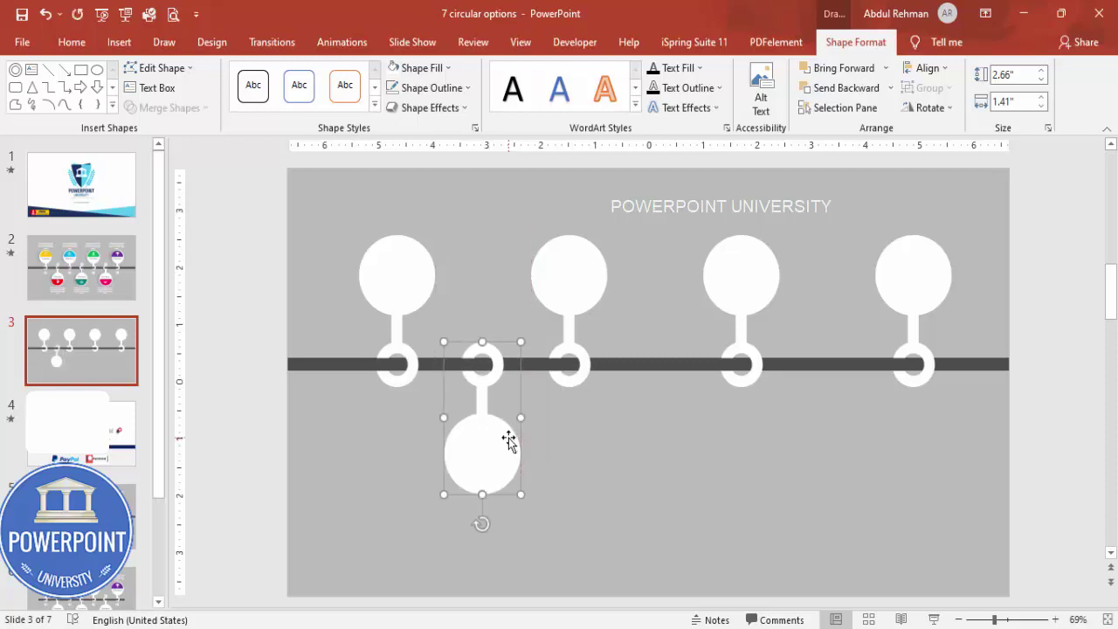
# Duplicate the hanging pin along the bar and nudge the middle lower pin slightly right
pyautogui.moveTo(499, 454); pyautogui.dragTo(838, 452)
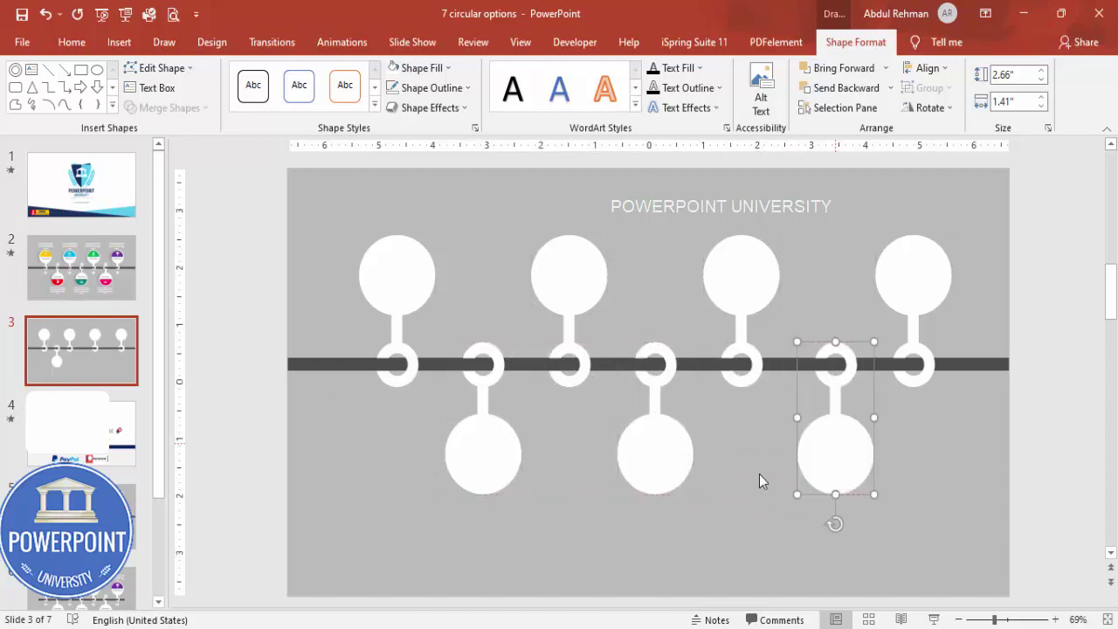
pyautogui.click(669, 462)
pyautogui.press('Right')
pyautogui.click(678, 516)
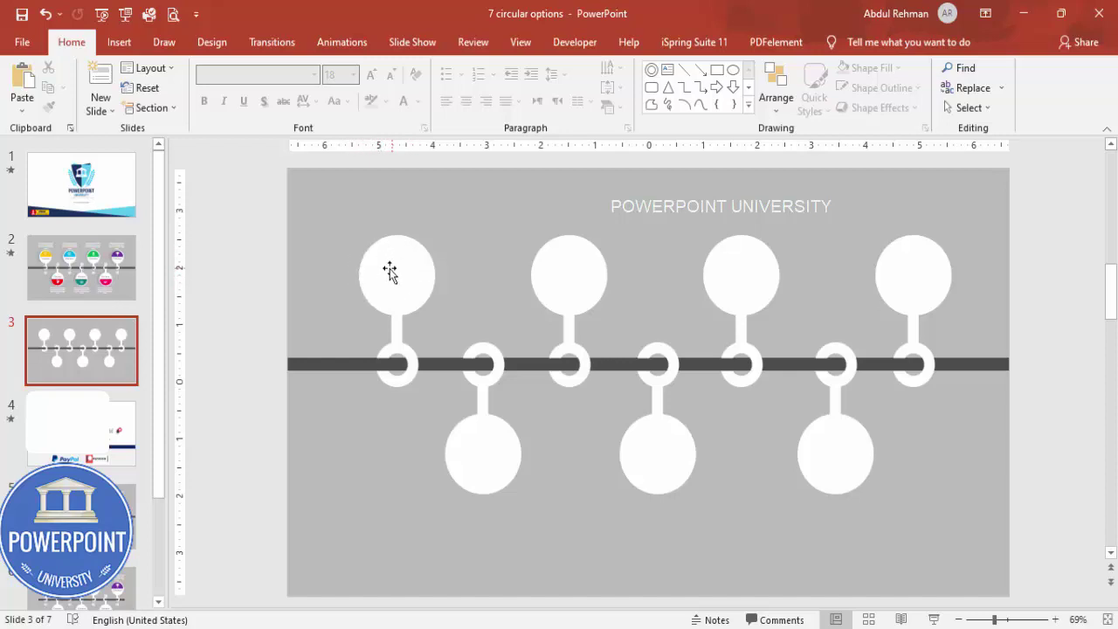
# Draw a blue circle over the first upper pin's head, nudged up slightly
pyautogui.click(119, 42)
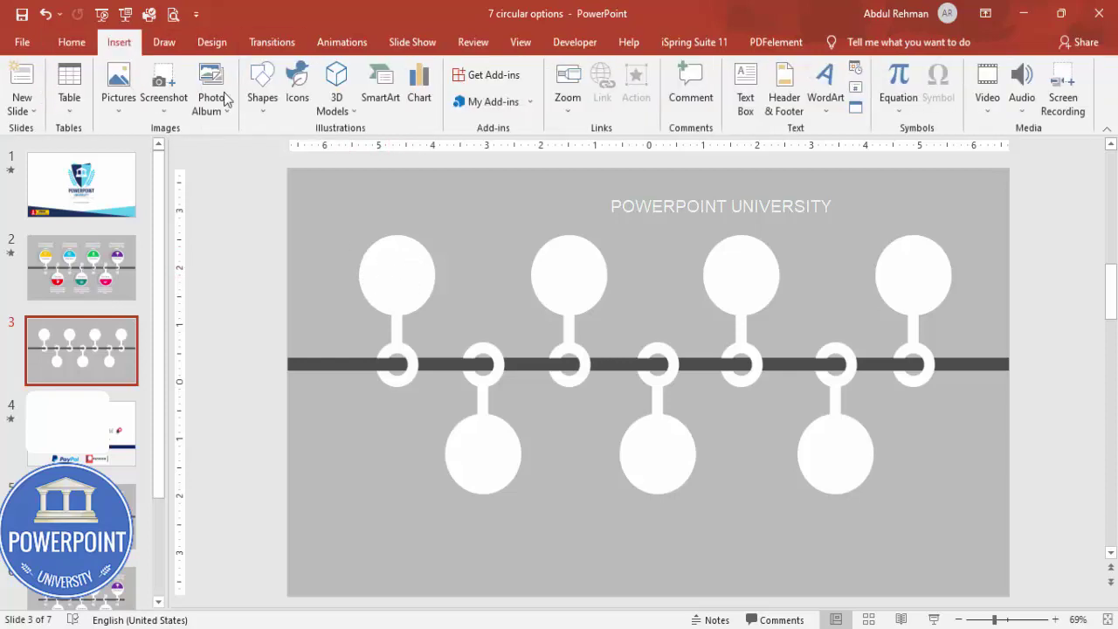
pyautogui.click(262, 100)
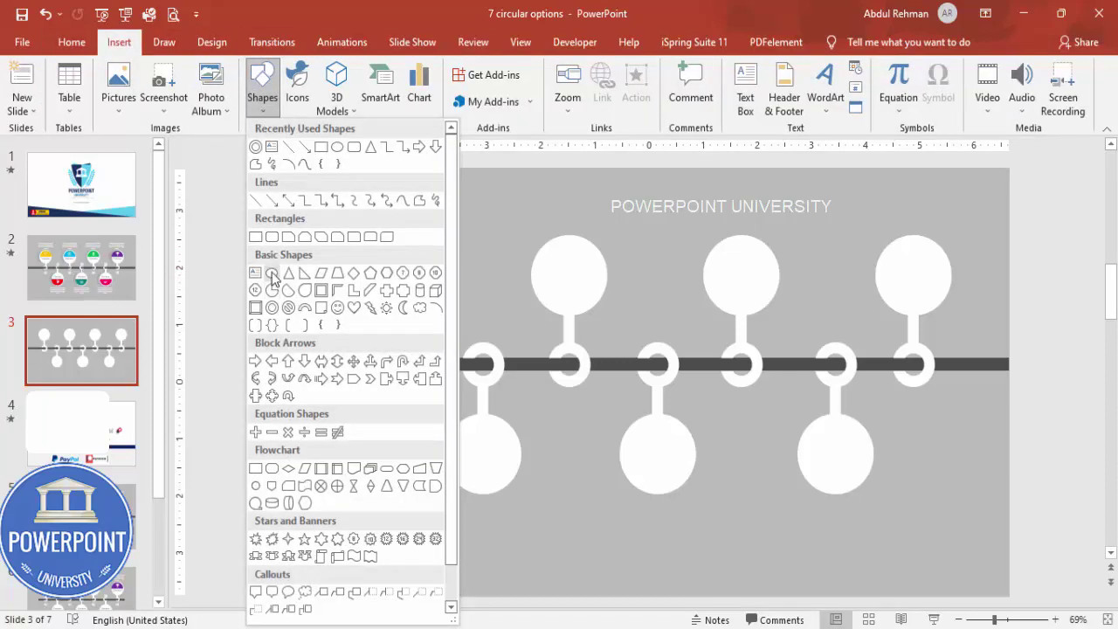
pyautogui.click(272, 273)
pyautogui.moveTo(367, 253); pyautogui.dragTo(408, 274)
pyautogui.press('Up')
pyautogui.press('Up')
pyautogui.press('Up')
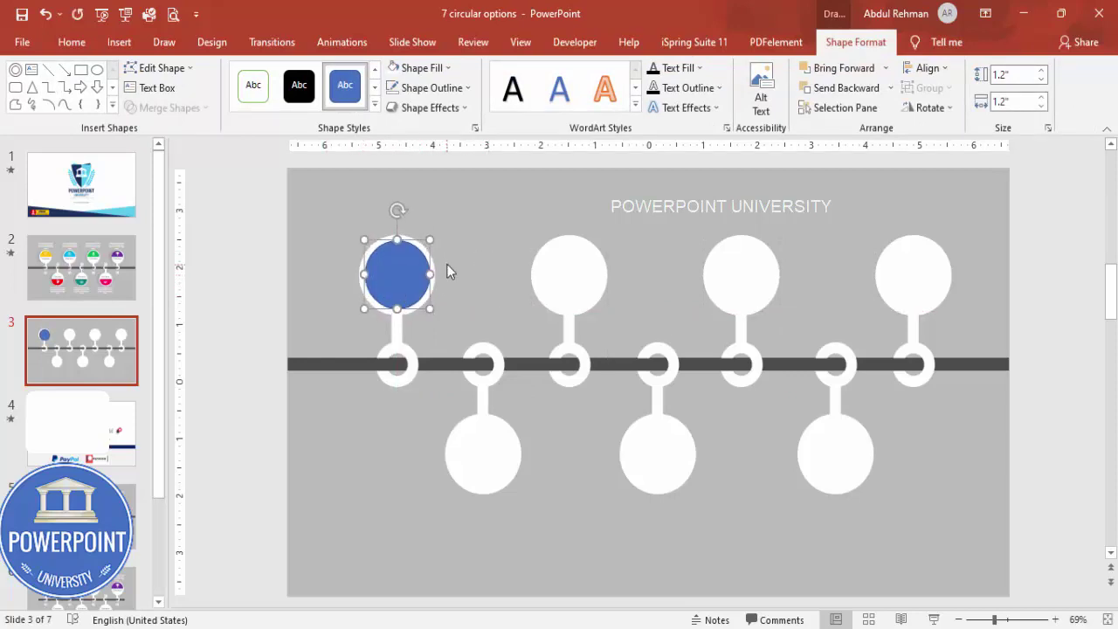
# Subtract a rectangle covering the circle's lower half, leaving a 0.58" × 1.19" half-circle cap
pyautogui.click(118, 42)
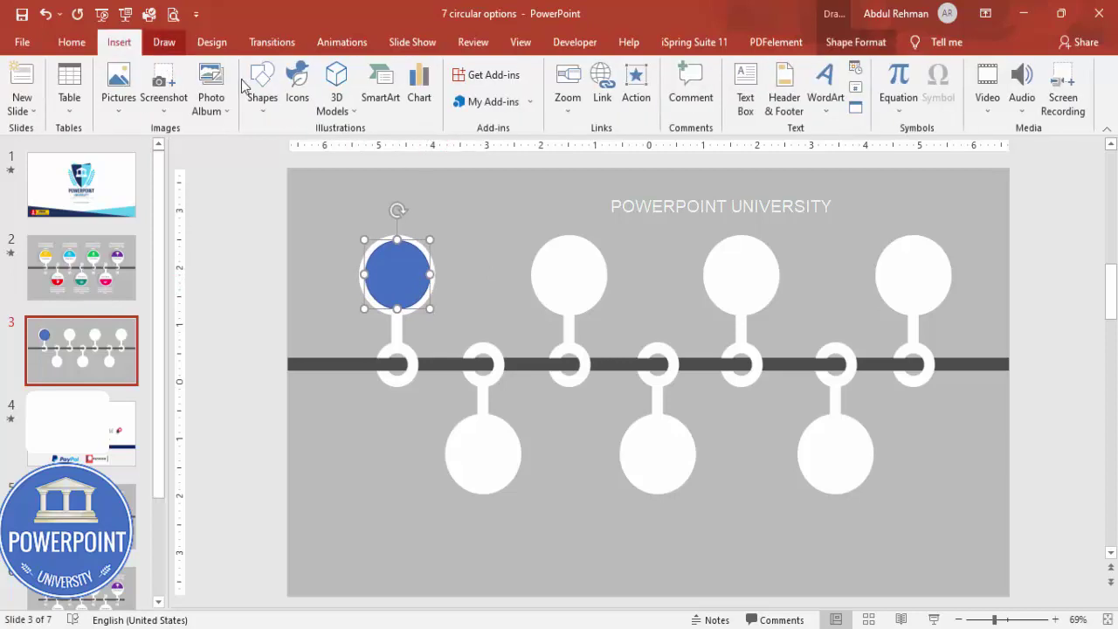
pyautogui.click(258, 112)
pyautogui.click(271, 273)
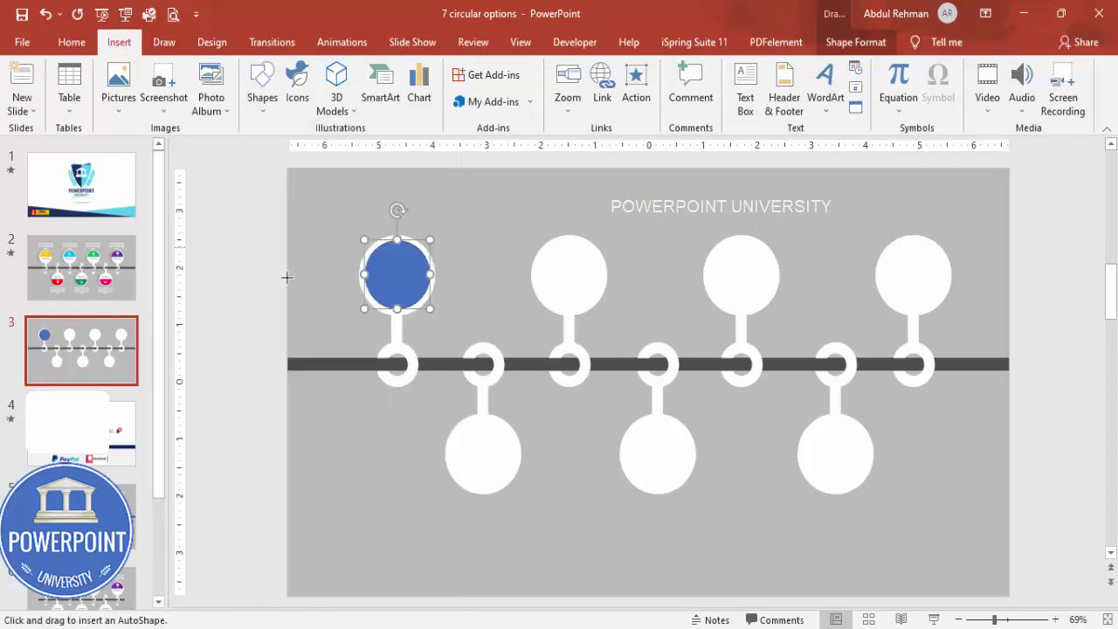
pyautogui.moveTo(323, 278); pyautogui.dragTo(443, 306)
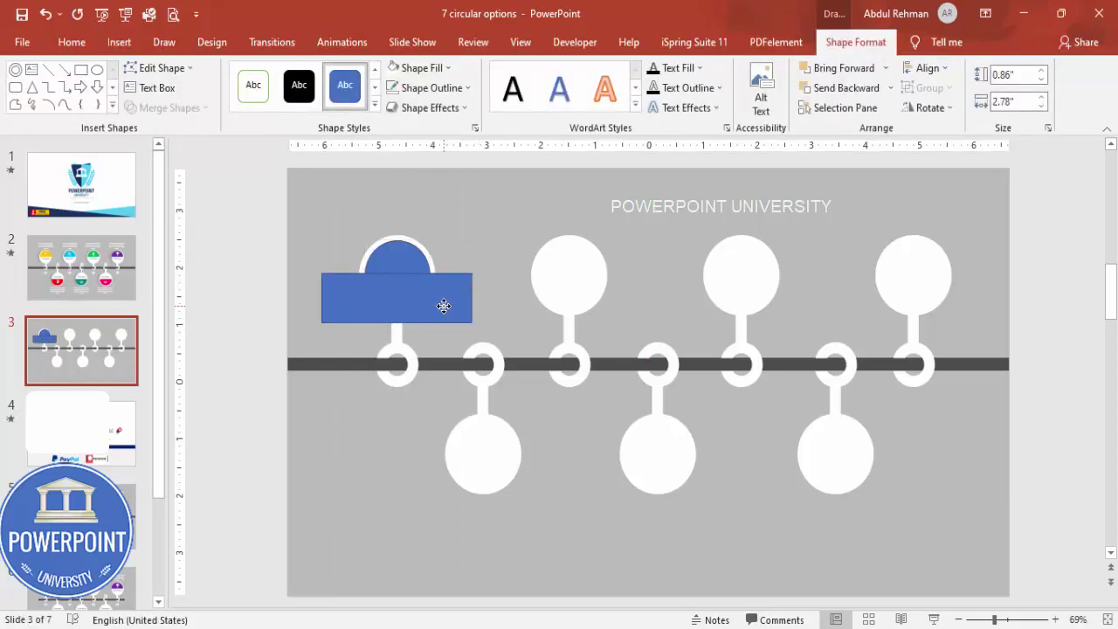
pyautogui.press('Tab')
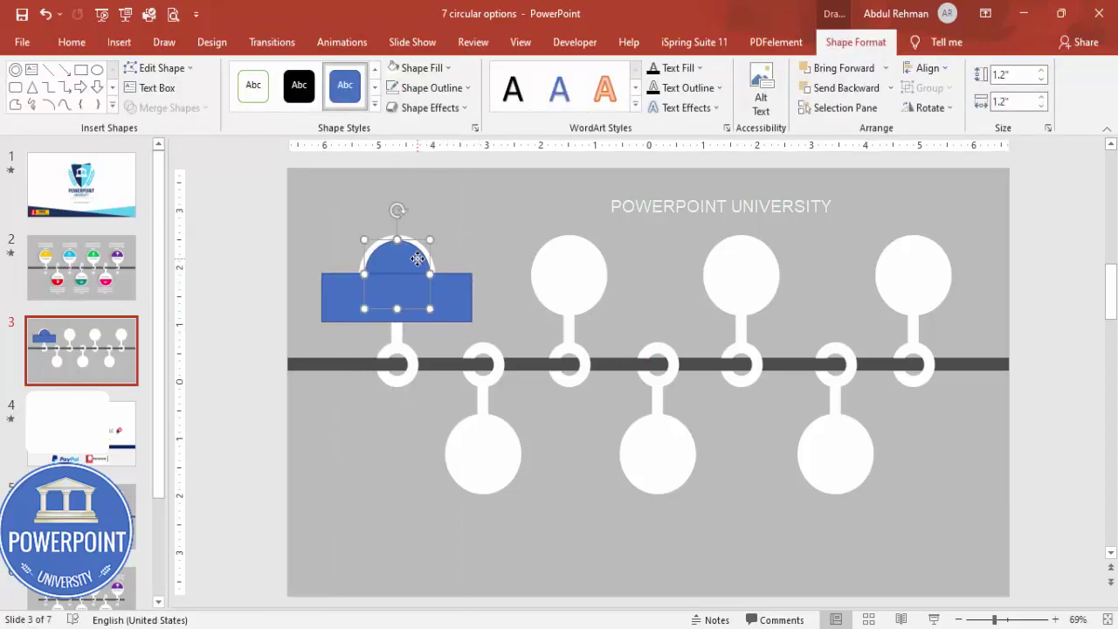
pyautogui.keyDown('shift'); pyautogui.click(454, 294); pyautogui.keyUp('shift')
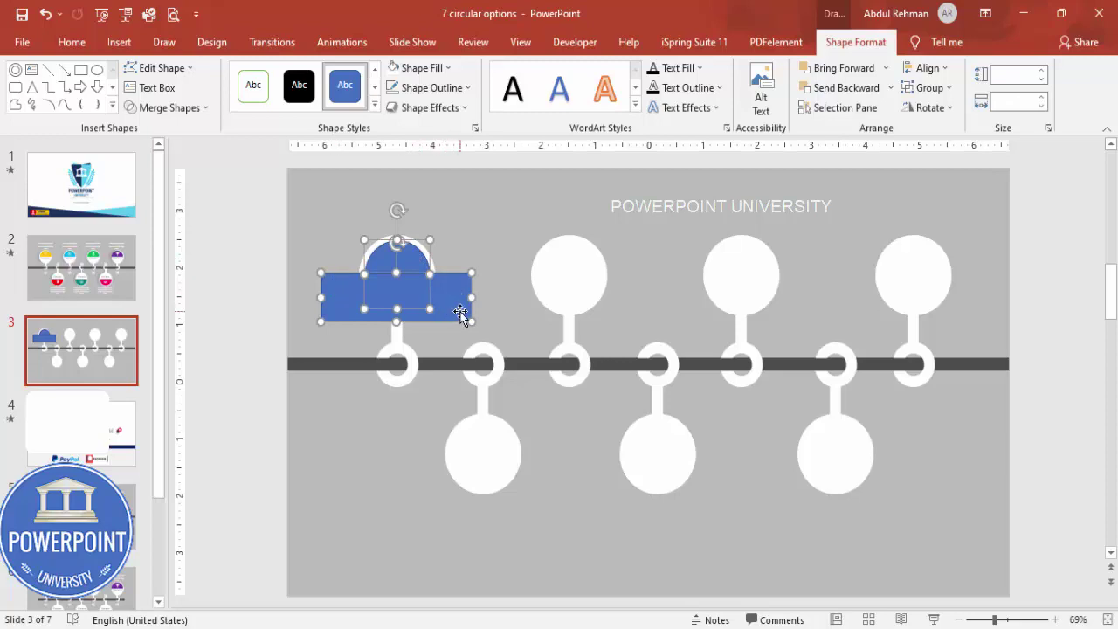
pyautogui.click(165, 107)
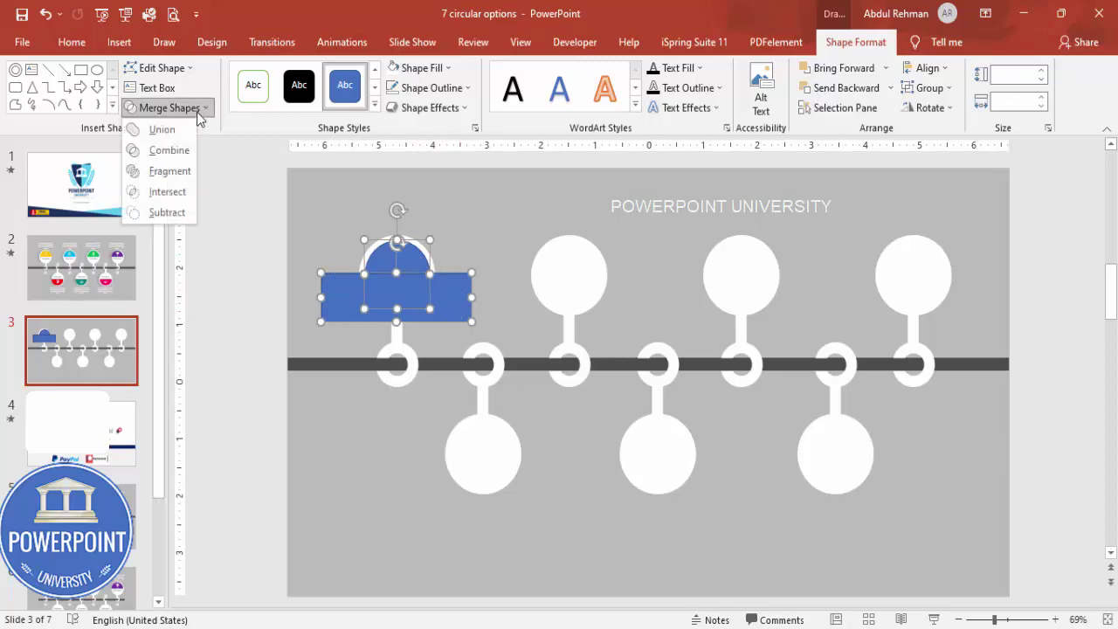
pyautogui.click(167, 213)
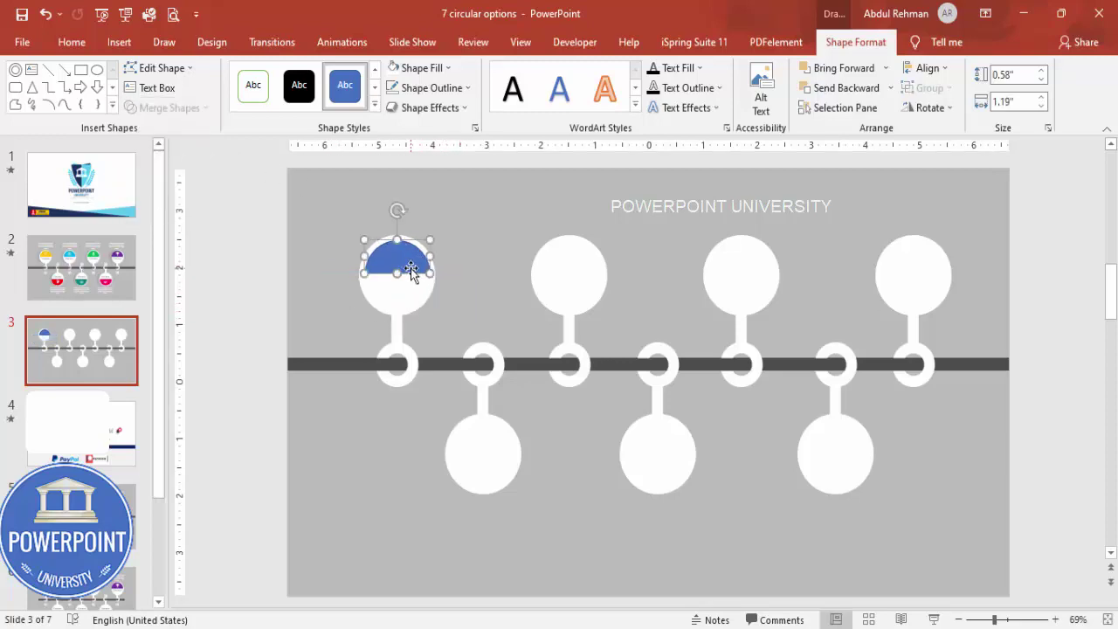
# Give the half-circle cap no outline and a yellow fill
pyautogui.click(454, 89)
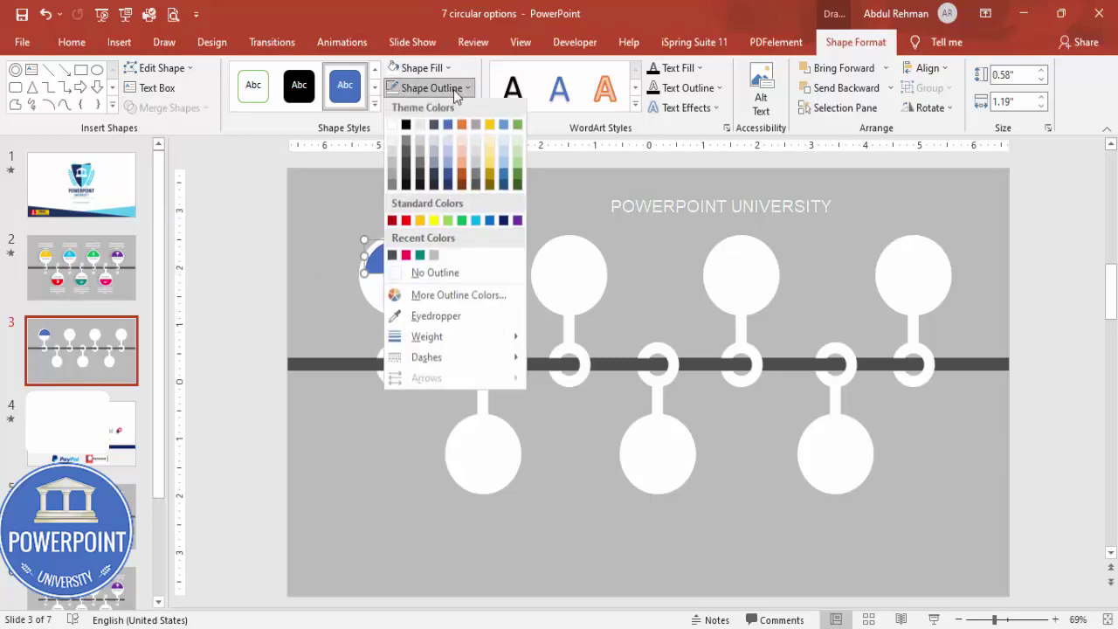
pyautogui.click(438, 269)
pyautogui.click(428, 68)
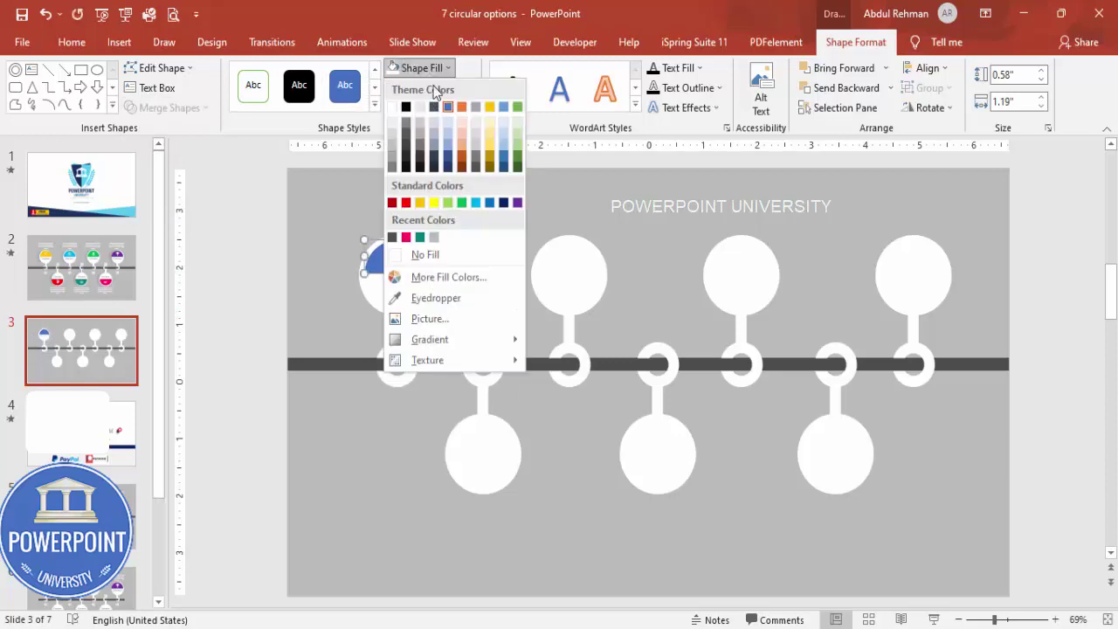
pyautogui.click(423, 205)
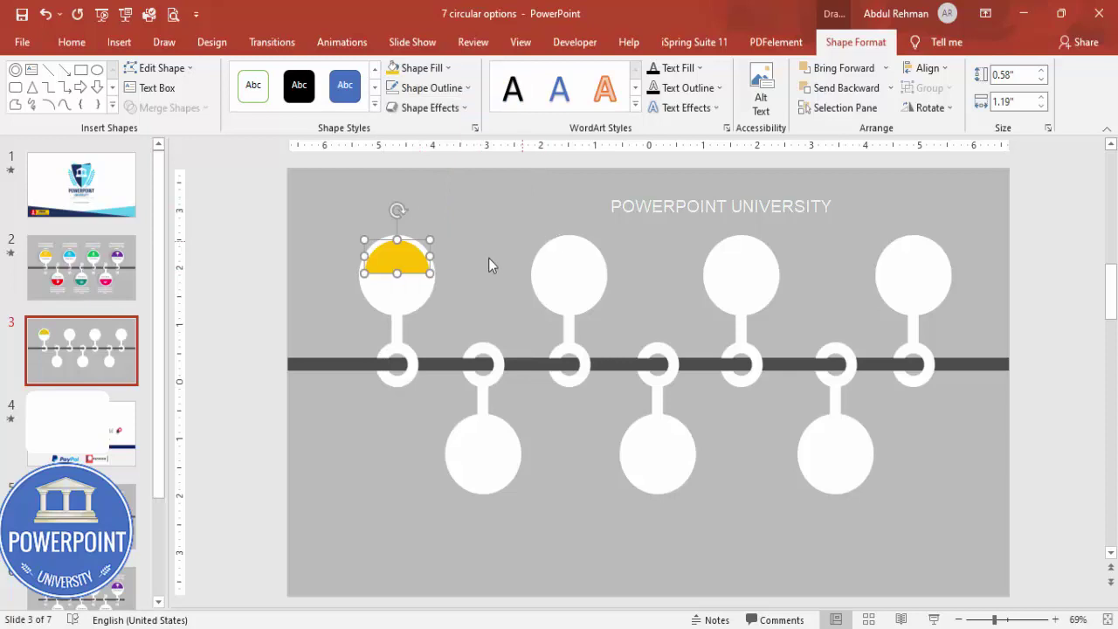
# Copy the yellow cap onto the second, third and fourth upper pins
pyautogui.moveTo(414, 259); pyautogui.dragTo(749, 265)
pyautogui.moveTo(750, 265); pyautogui.dragTo(928, 272)
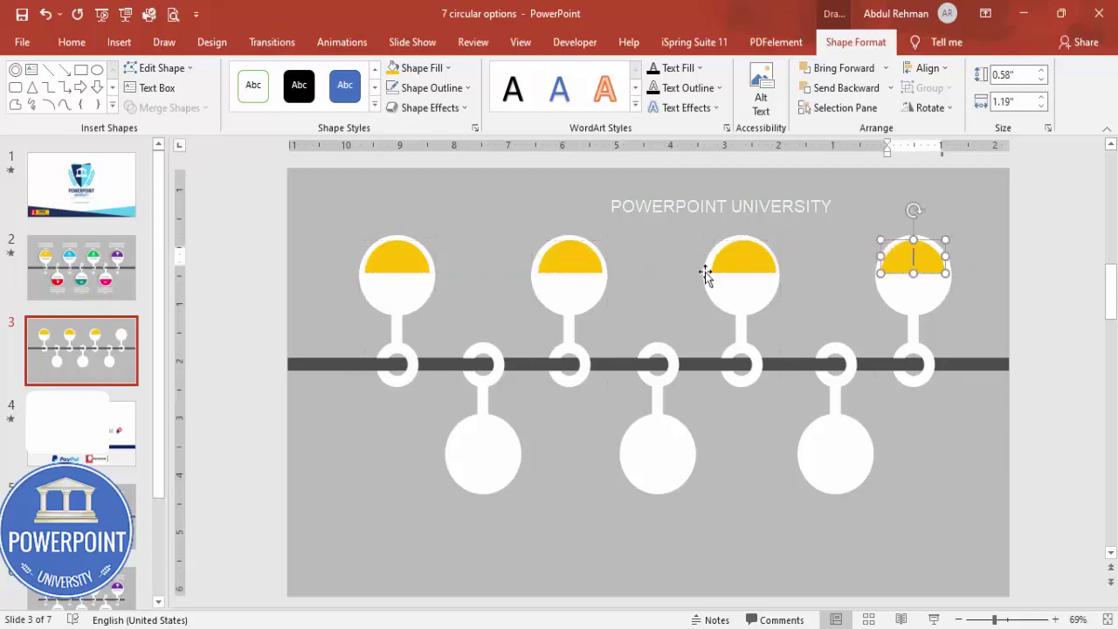
pyautogui.click(569, 266)
pyautogui.click(740, 259)
pyautogui.click(897, 258)
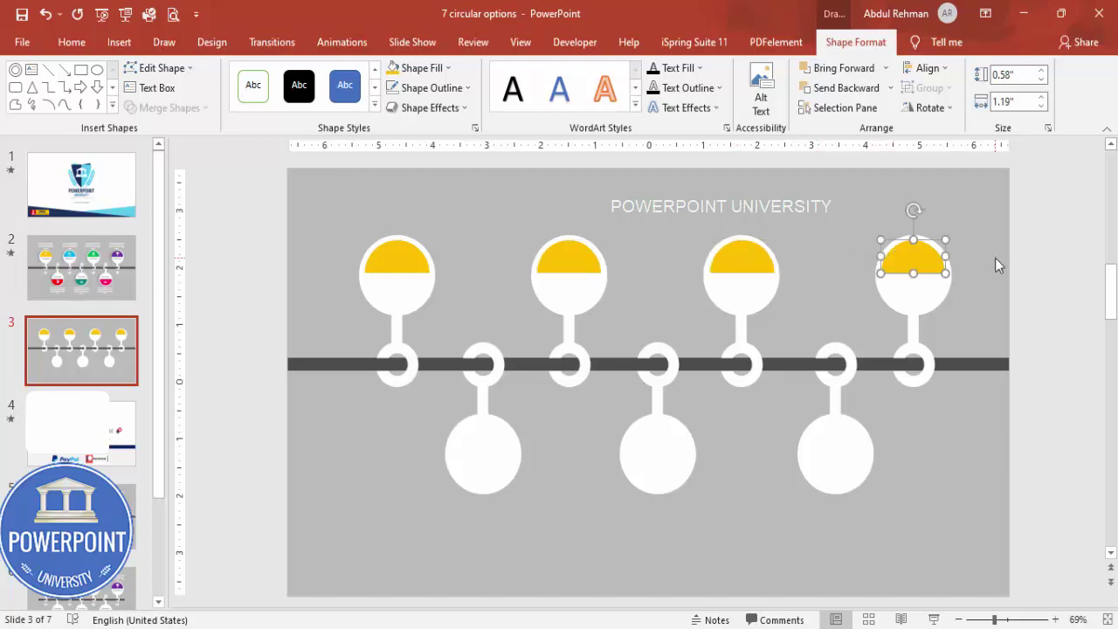
pyautogui.click(386, 260)
# Copy a yellow cap to the lower pins, flip it vertically, and position it at the circle bottoms
pyautogui.moveTo(420, 262); pyautogui.dragTo(495, 454)
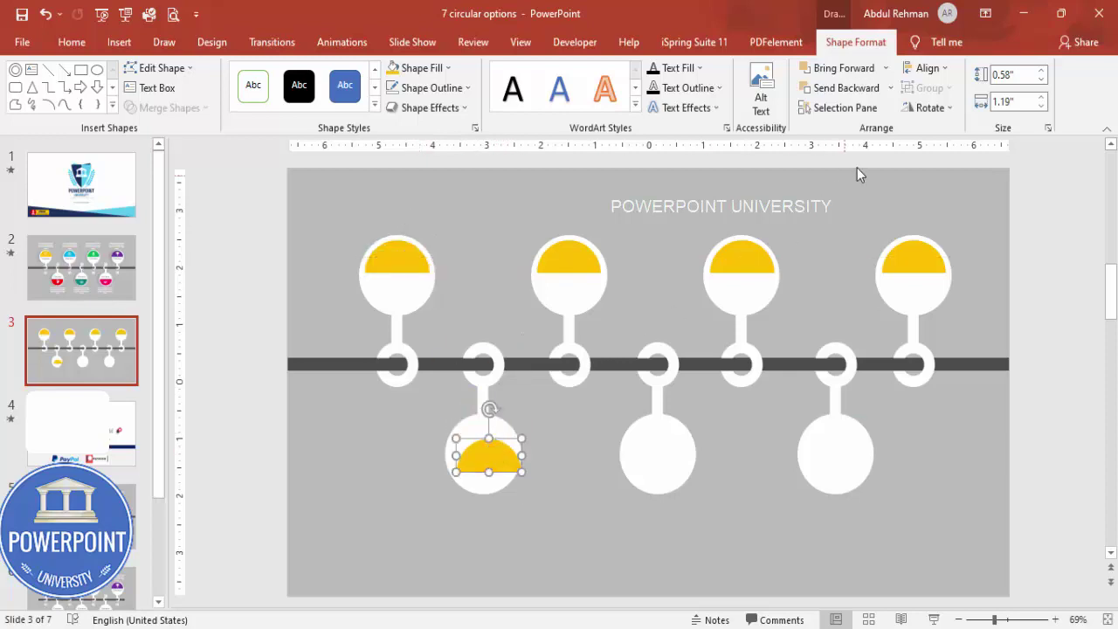
pyautogui.click(933, 108)
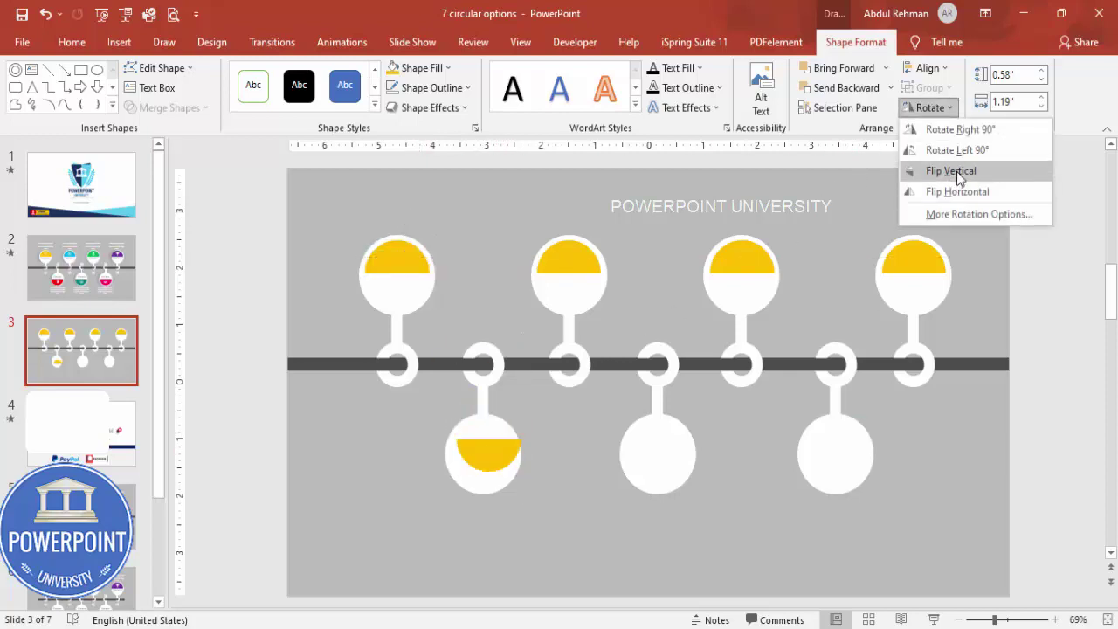
pyautogui.click(957, 171)
pyautogui.moveTo(492, 461); pyautogui.dragTo(834, 475)
pyautogui.click(749, 486)
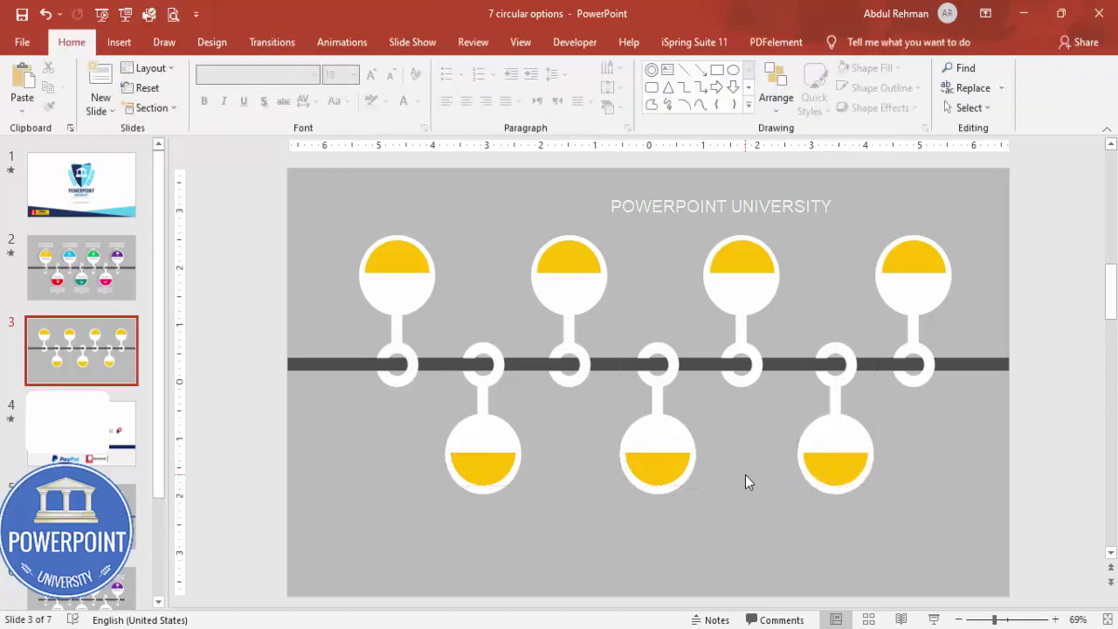
# Recolour the lower-left cap green, second upper cap blue, and lower-middle cap purple
pyautogui.click(486, 469)
pyautogui.click(417, 67)
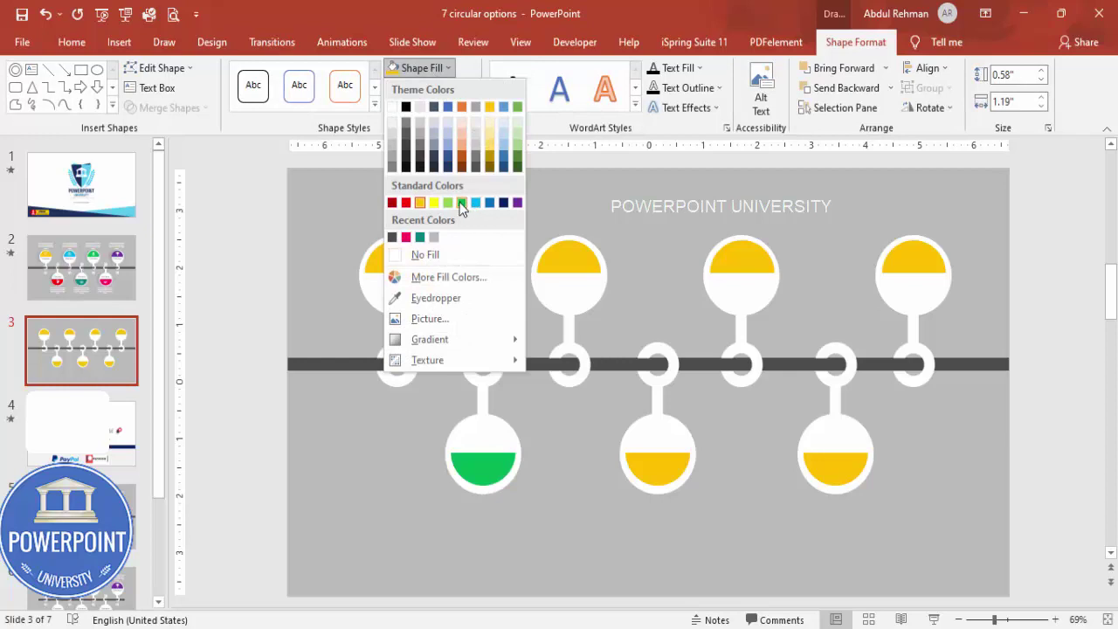
pyautogui.click(461, 203)
pyautogui.click(547, 264)
pyautogui.click(554, 253)
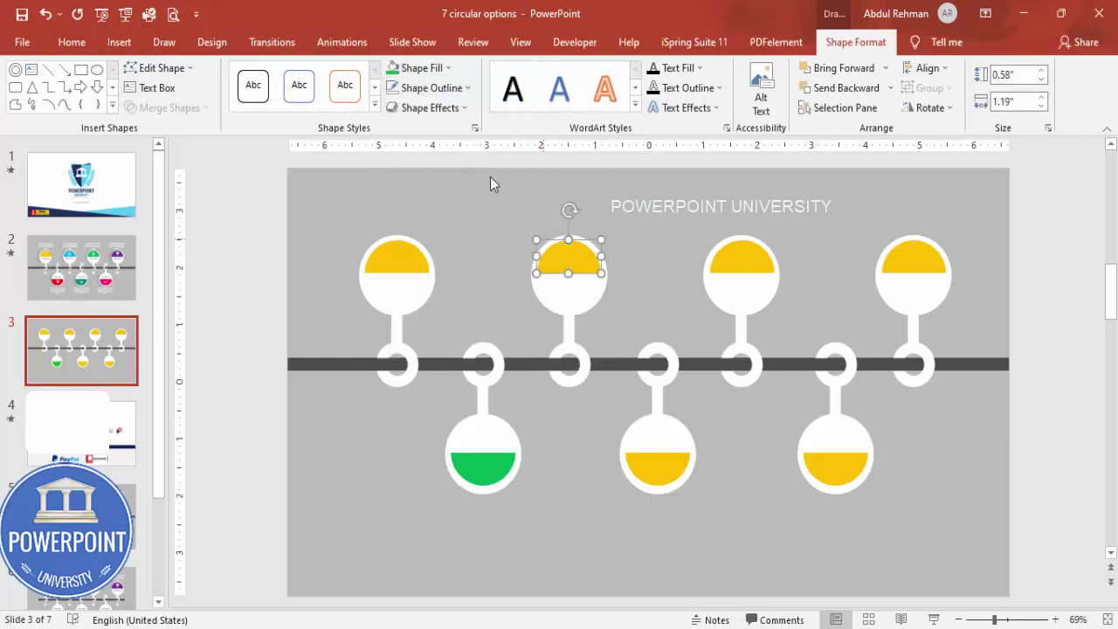
pyautogui.click(416, 68)
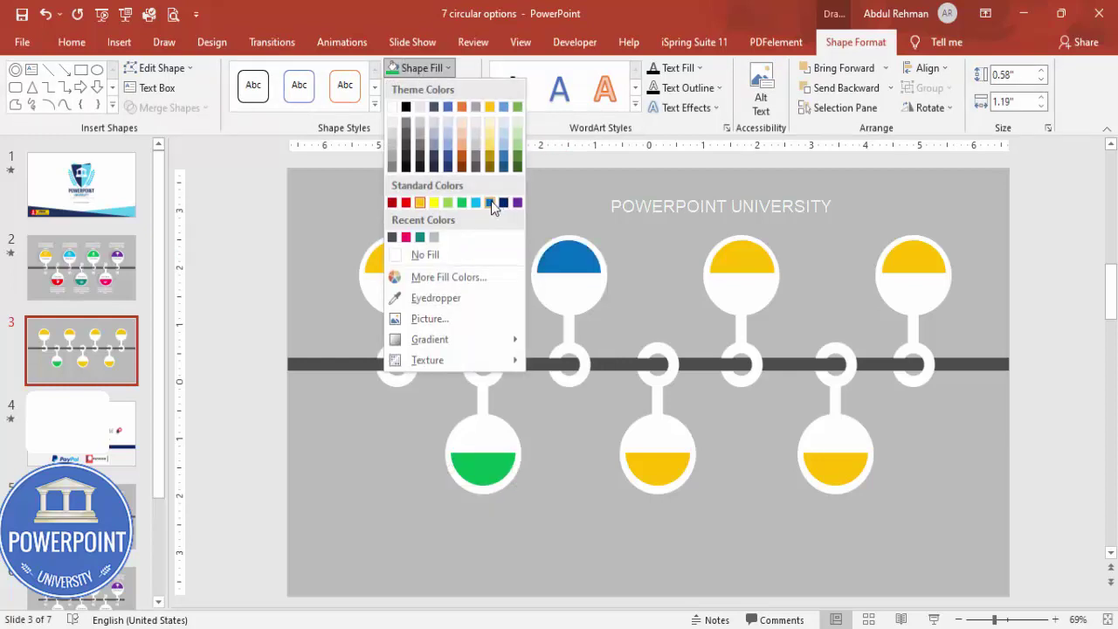
pyautogui.click(491, 203)
pyautogui.click(638, 483)
pyautogui.click(431, 67)
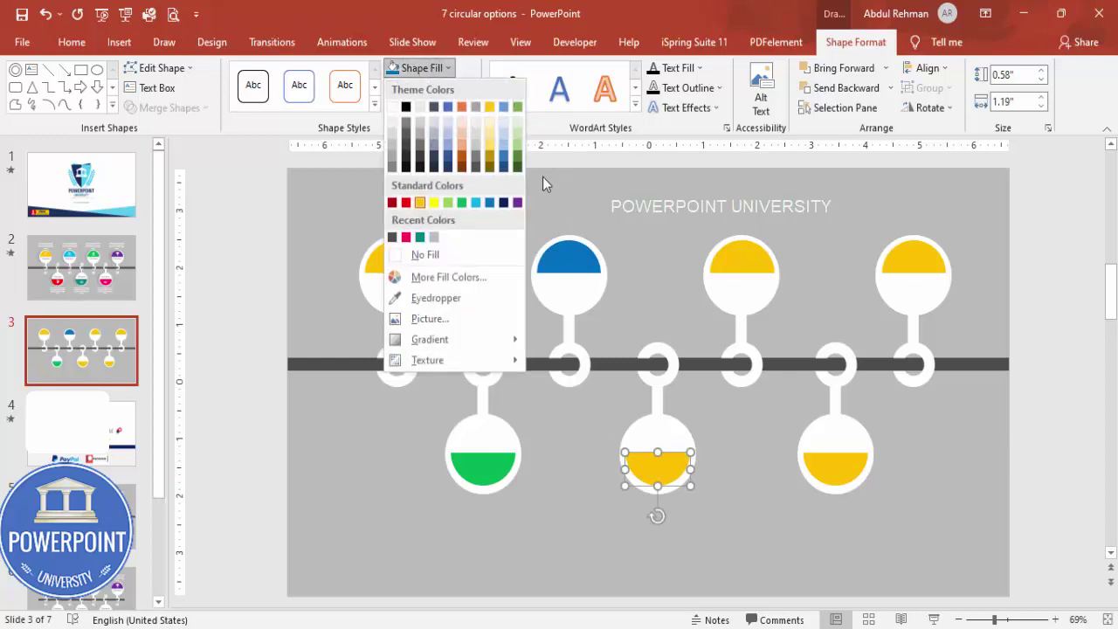
pyautogui.click(517, 203)
# Recolour the third upper cap red, lower-right cap light green, and upper-right cap teal
pyautogui.click(738, 266)
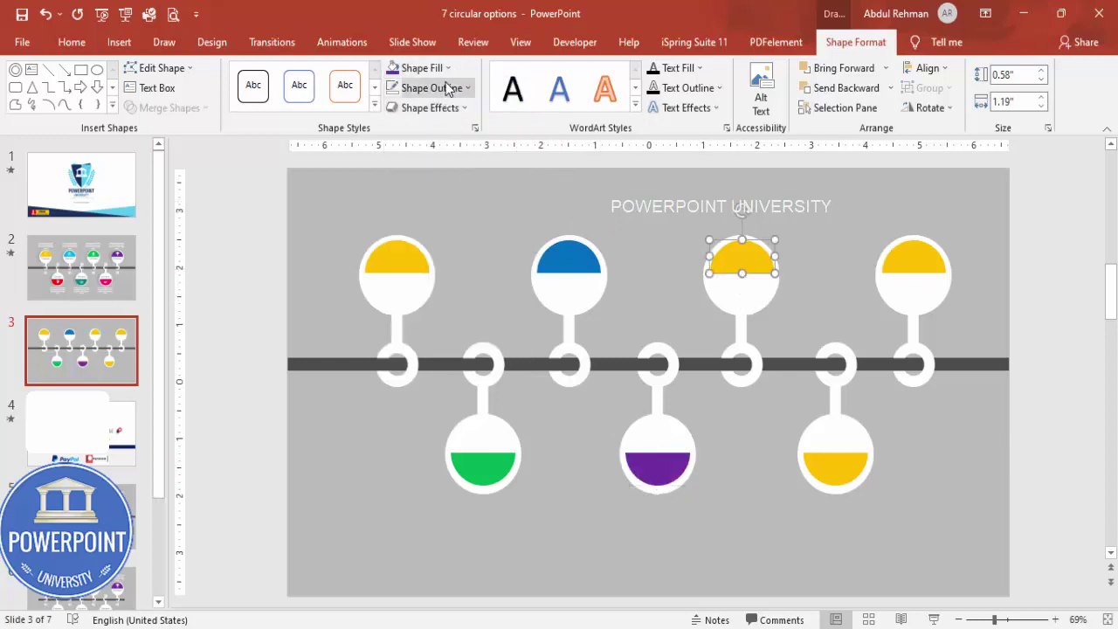
pyautogui.click(422, 68)
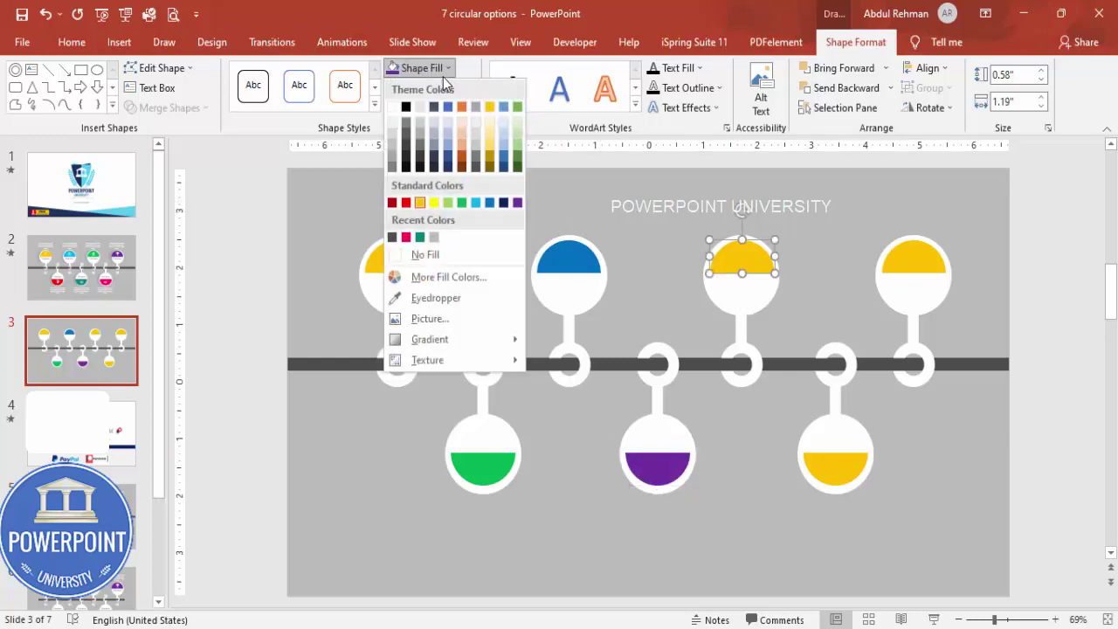
pyautogui.click(406, 203)
pyautogui.click(850, 473)
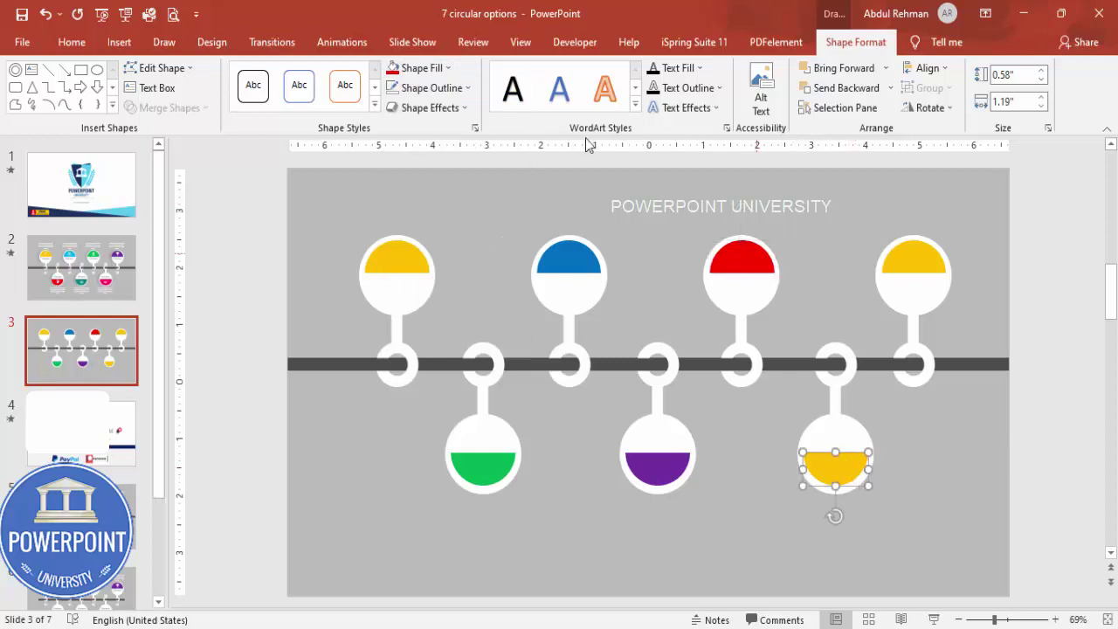
pyautogui.click(422, 68)
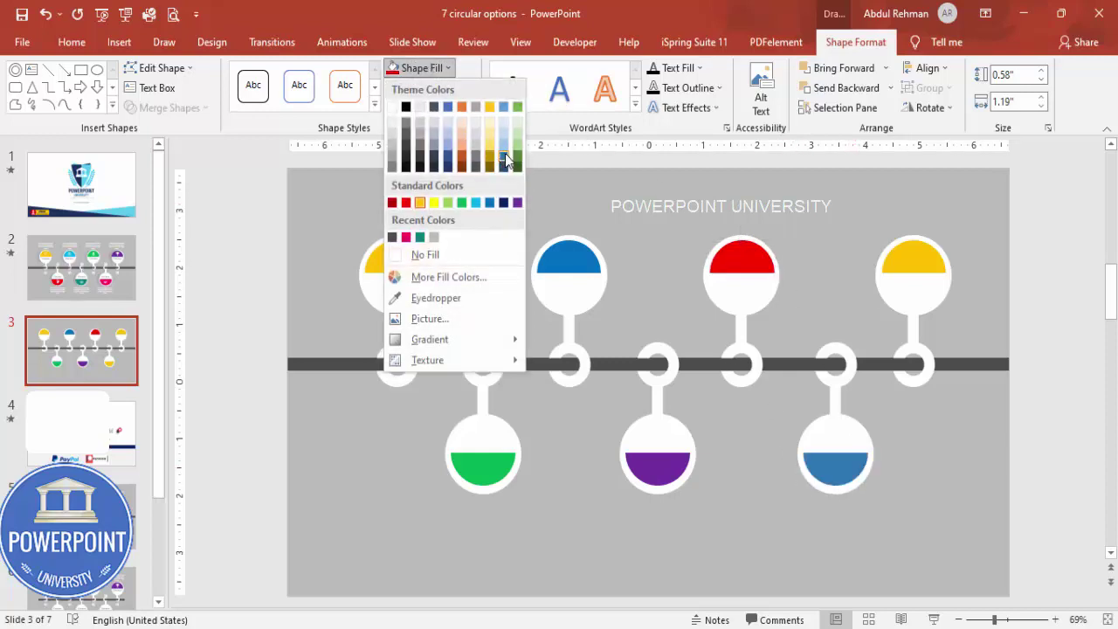
pyautogui.click(448, 203)
pyautogui.click(913, 257)
pyautogui.click(420, 68)
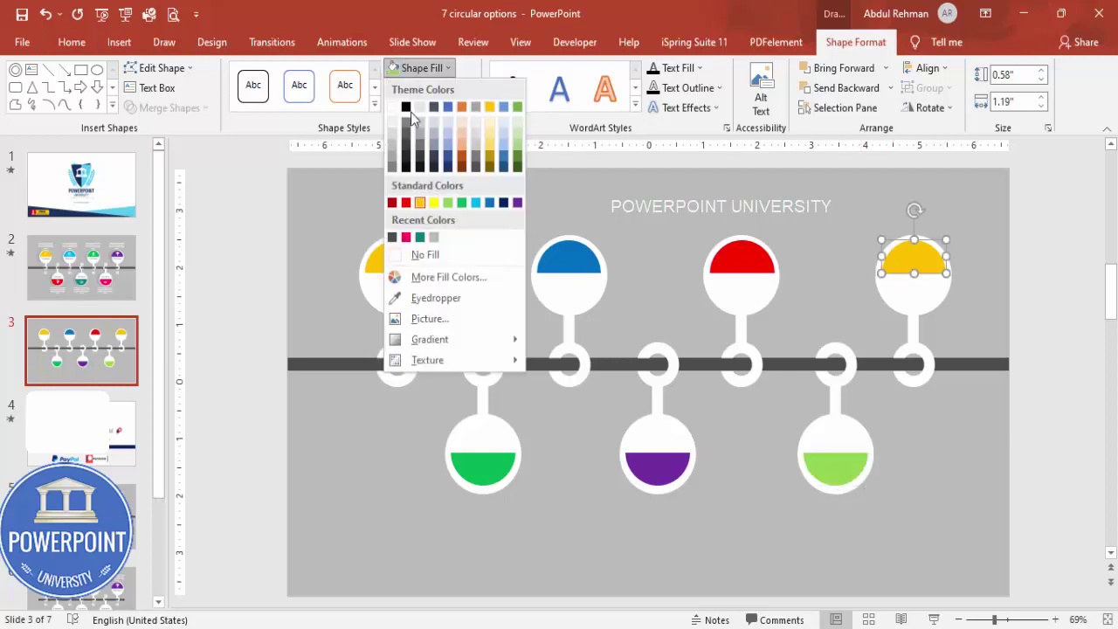
pyautogui.click(423, 237)
pyautogui.click(634, 212)
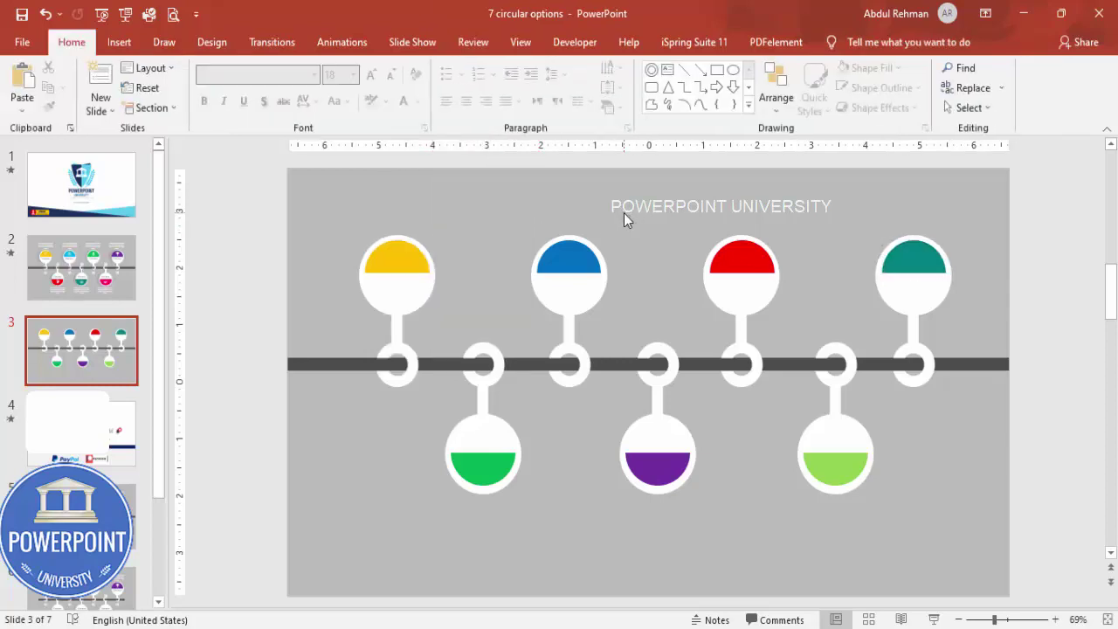